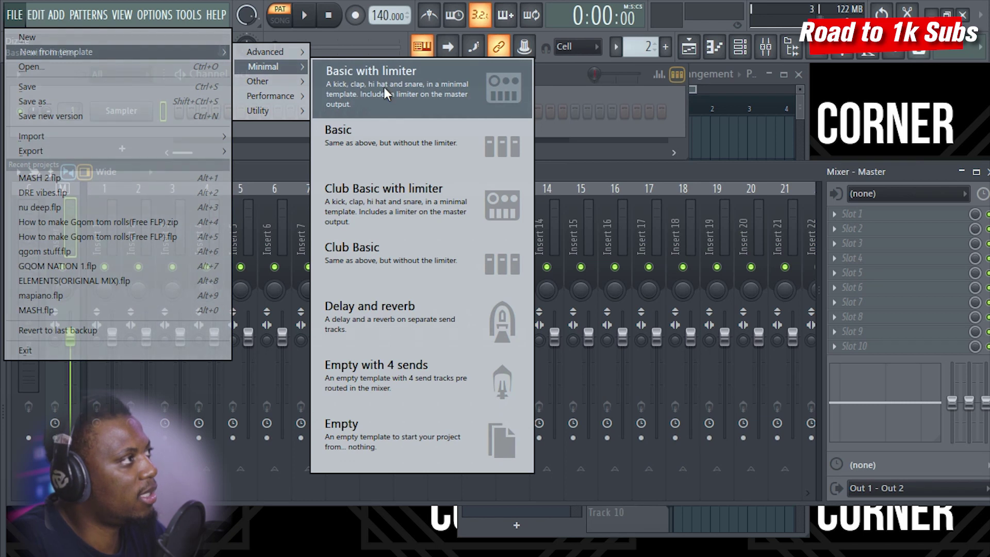
pyautogui.moveTo(286, 98)
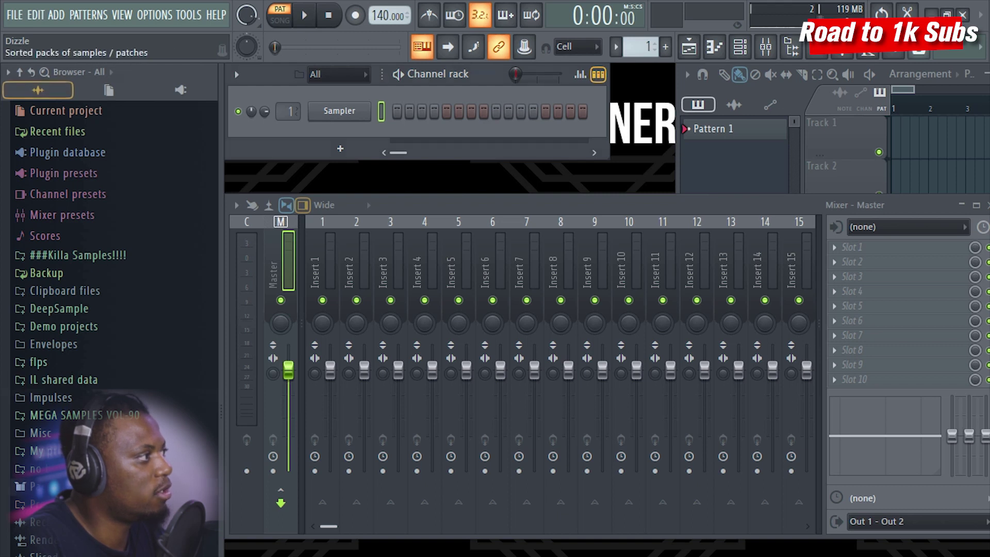
# Load the Attack Clap 01 sample from the Drums (ModeAudio) claps onto the existing Sampler channel.
pyautogui.click(77, 486)
pyautogui.click(77, 448)
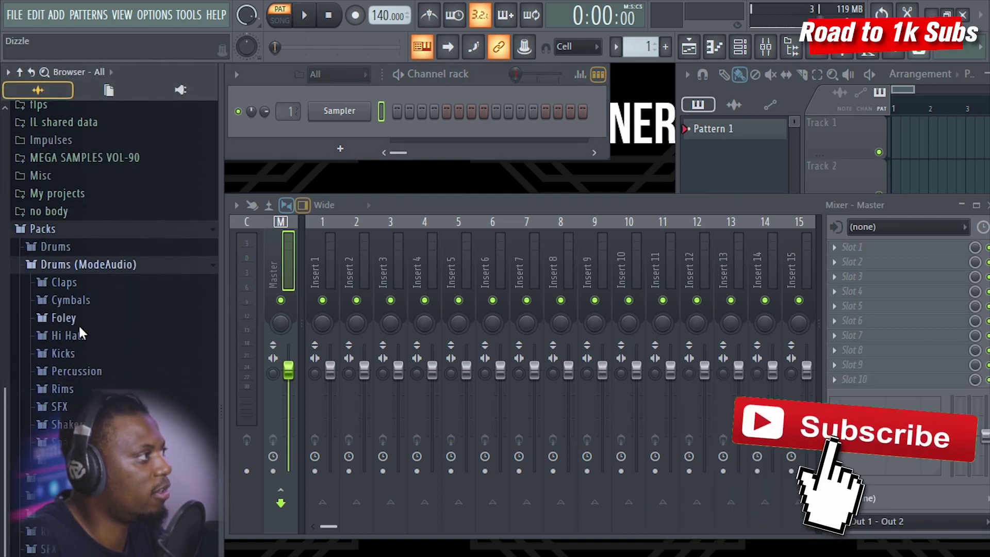
pyautogui.click(64, 269)
pyautogui.moveTo(87, 287); pyautogui.dragTo(351, 114)
pyautogui.click(265, 110)
pyautogui.click(84, 290)
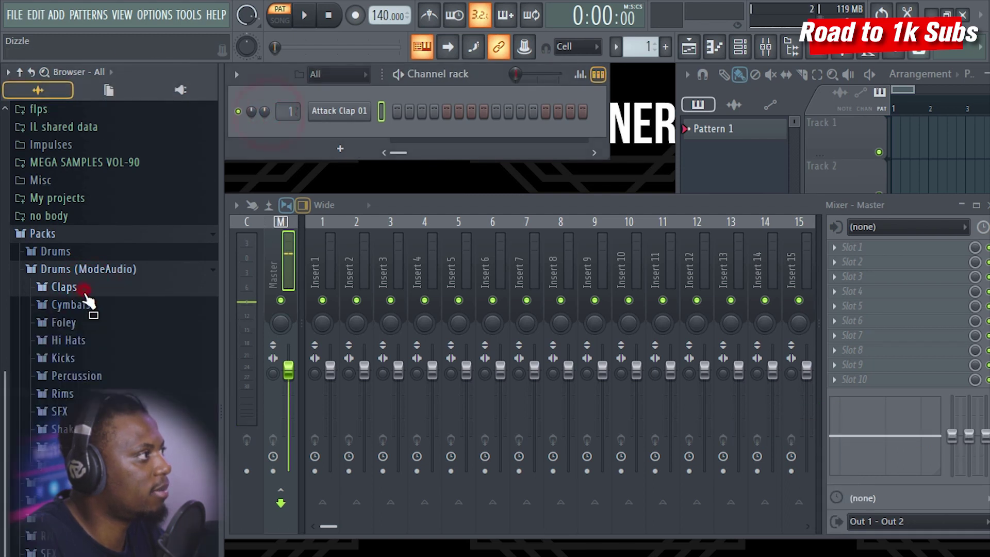
# Add the Attack Hat 06 and Fracture Rim 05 samples as new channels below the clap.
pyautogui.click(67, 340)
pyautogui.moveTo(77, 438); pyautogui.dragTo(328, 130)
pyautogui.click(57, 342)
pyautogui.click(80, 401)
pyautogui.moveTo(67, 460); pyautogui.dragTo(348, 150)
# Add the Attack Blip 04 sample and the HouseG..ker 03 shaker sample as new channels below the rim.
pyautogui.click(77, 376)
pyautogui.moveTo(68, 459); pyautogui.dragTo(356, 181)
pyautogui.click(77, 376)
pyautogui.scroll(-1, 77, 392)
pyautogui.click(70, 404)
pyautogui.scroll(-5, 85, 418)
pyautogui.moveTo(98, 373); pyautogui.dragTo(341, 201)
pyautogui.scroll(5, 2, 249)
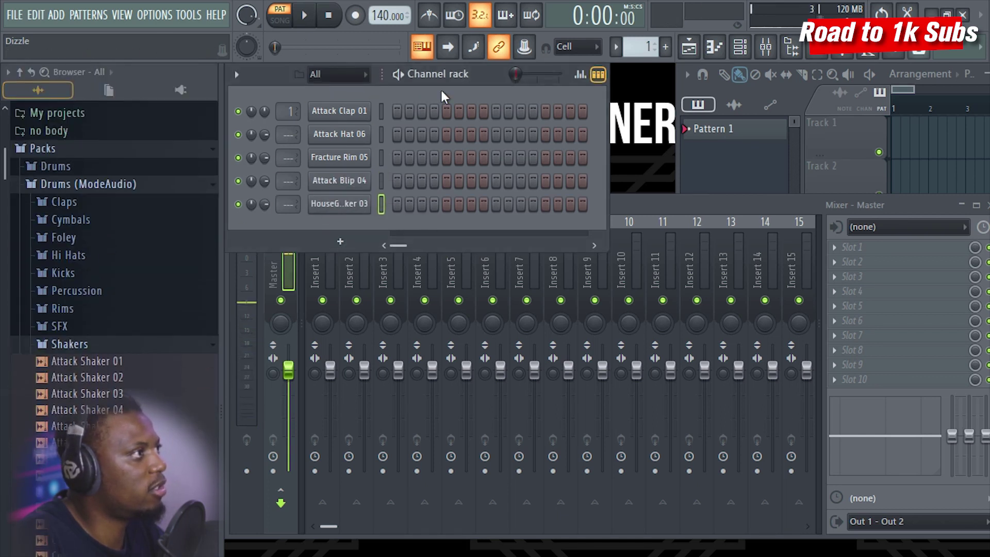
# Add a Harmless synth and a Fruity DX10 synth as new channels in the channel rack.
pyautogui.click(341, 240)
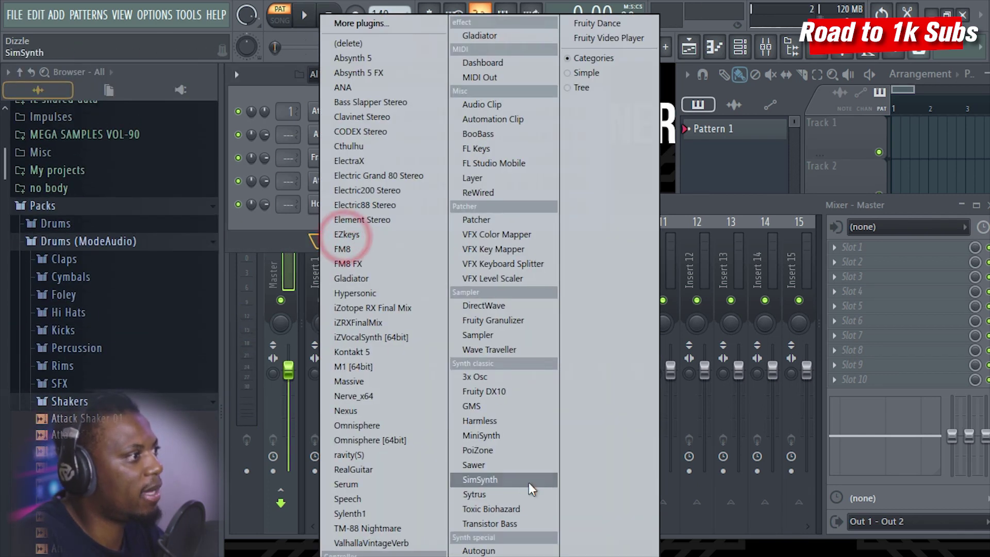
pyautogui.click(487, 420)
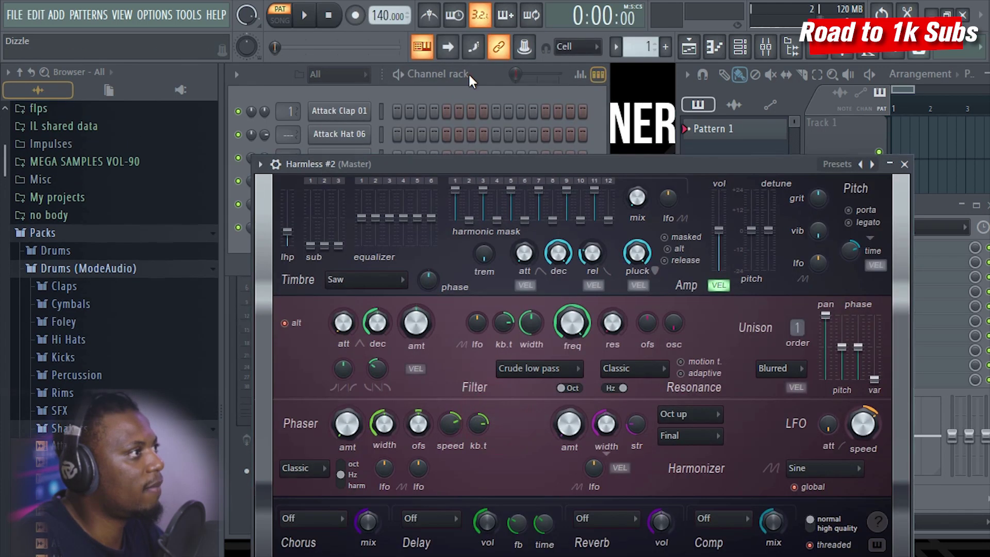
pyautogui.click(471, 73)
pyautogui.click(330, 264)
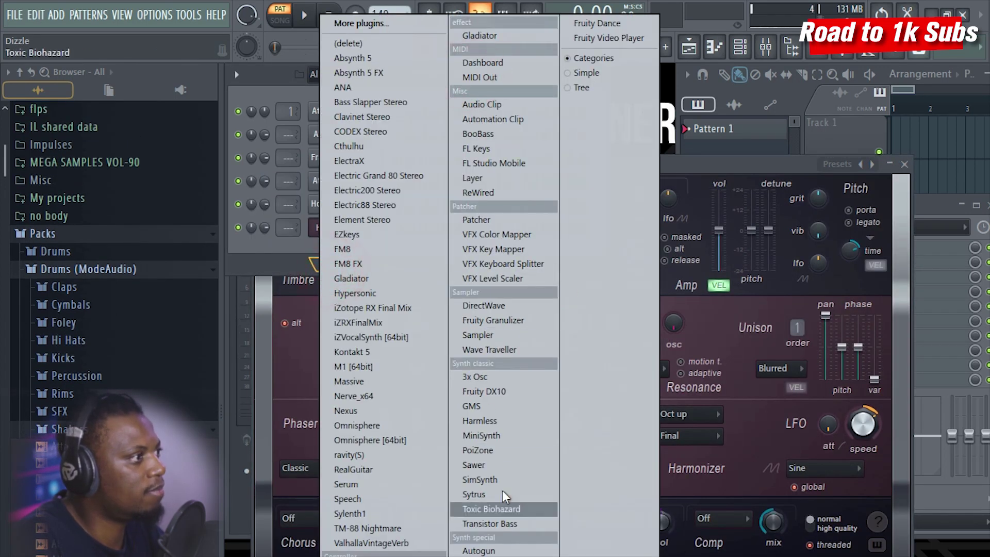
pyautogui.click(496, 392)
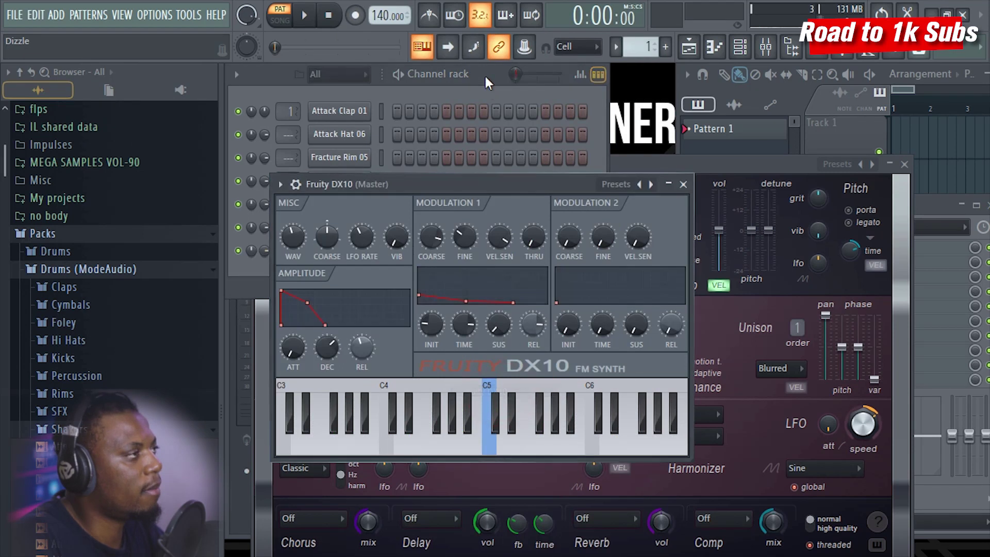
pyautogui.click(487, 83)
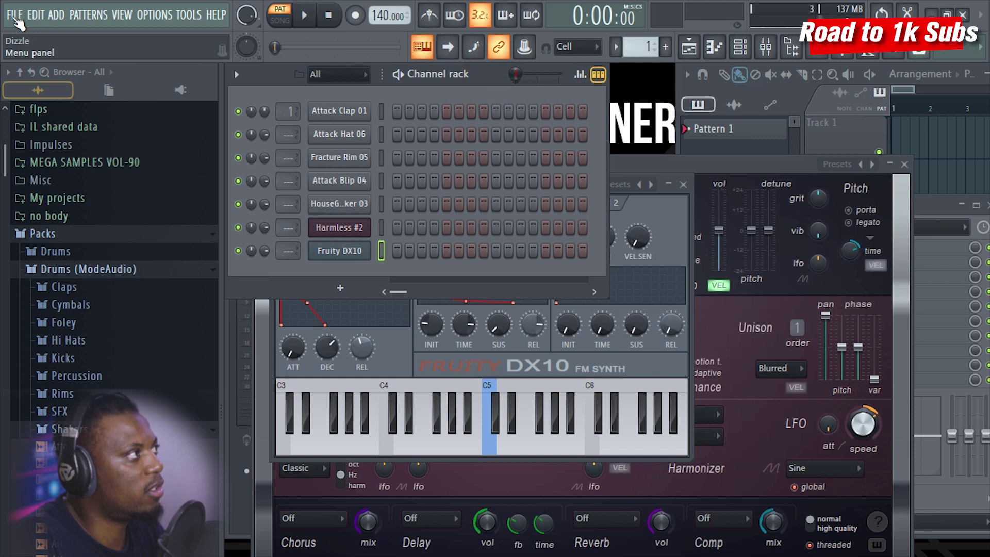
# Save the project as "template by XD" in the Templates folder under Program Files (x86)\Image-Line\FL Studio 20\Data.
pyautogui.click(16, 20)
pyautogui.moveTo(78, 150)
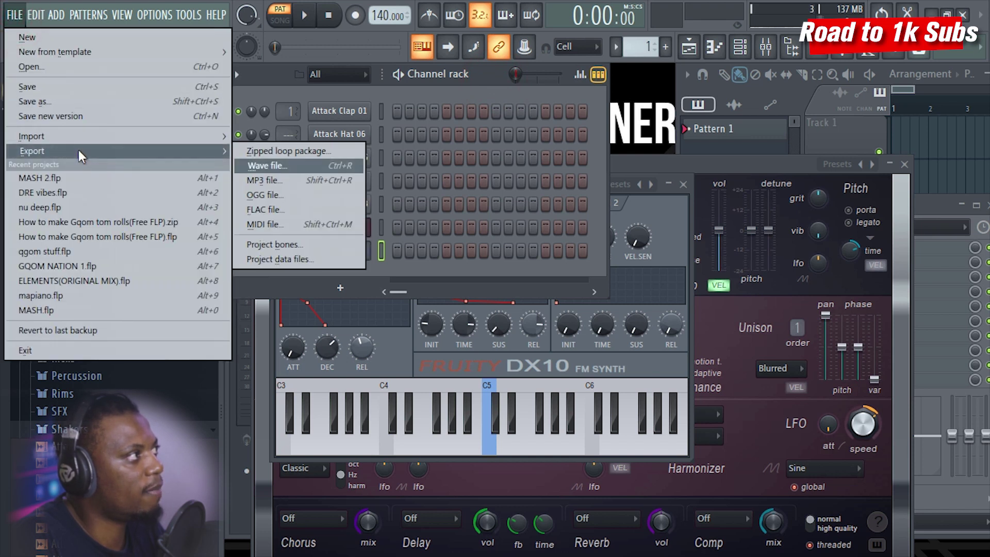
pyautogui.click(68, 101)
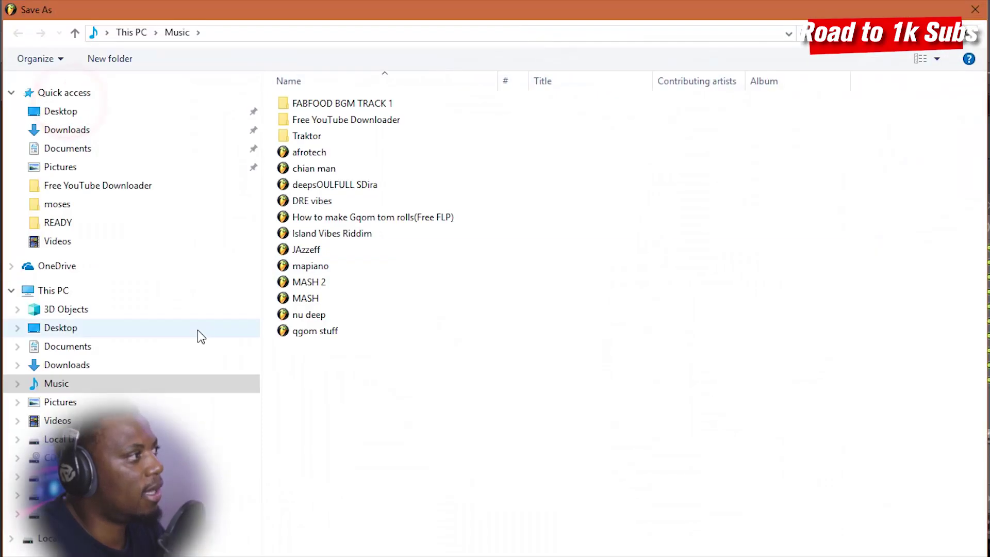
pyautogui.click(227, 439)
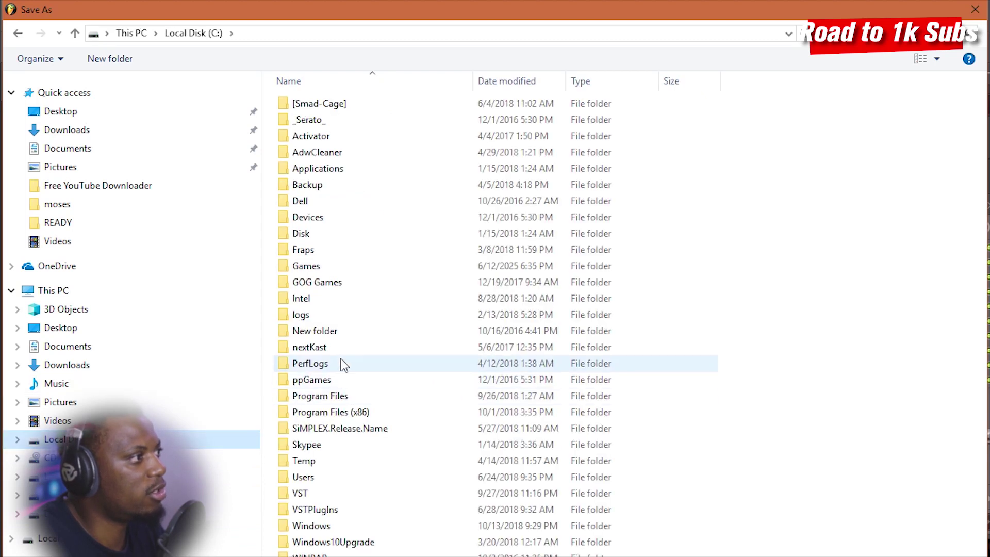
pyautogui.doubleClick(338, 413)
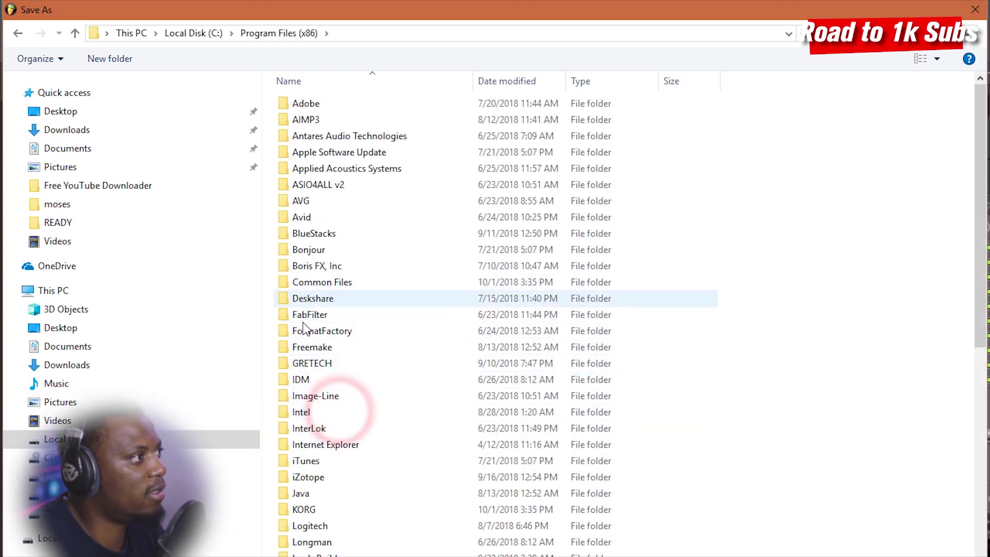
pyautogui.doubleClick(324, 398)
pyautogui.doubleClick(326, 121)
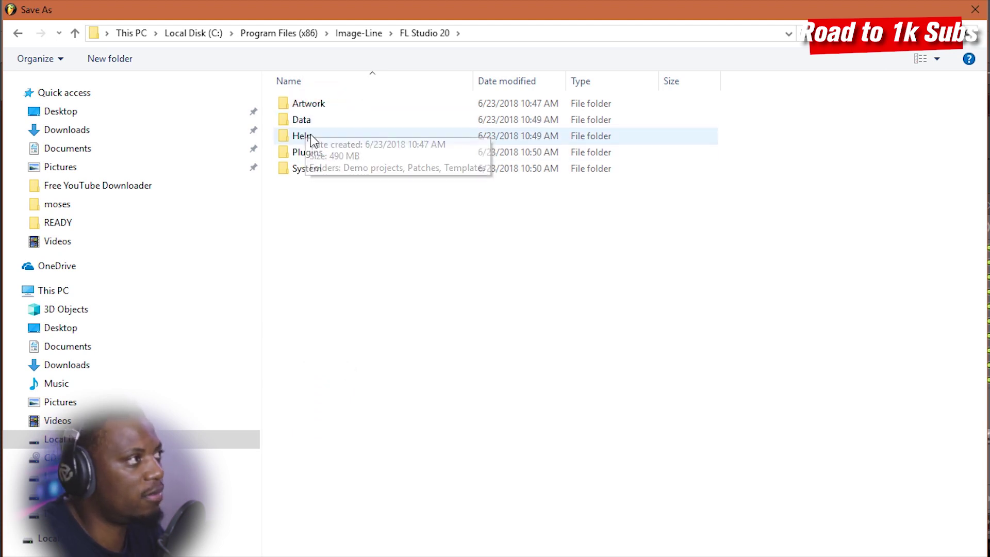
pyautogui.doubleClick(304, 120)
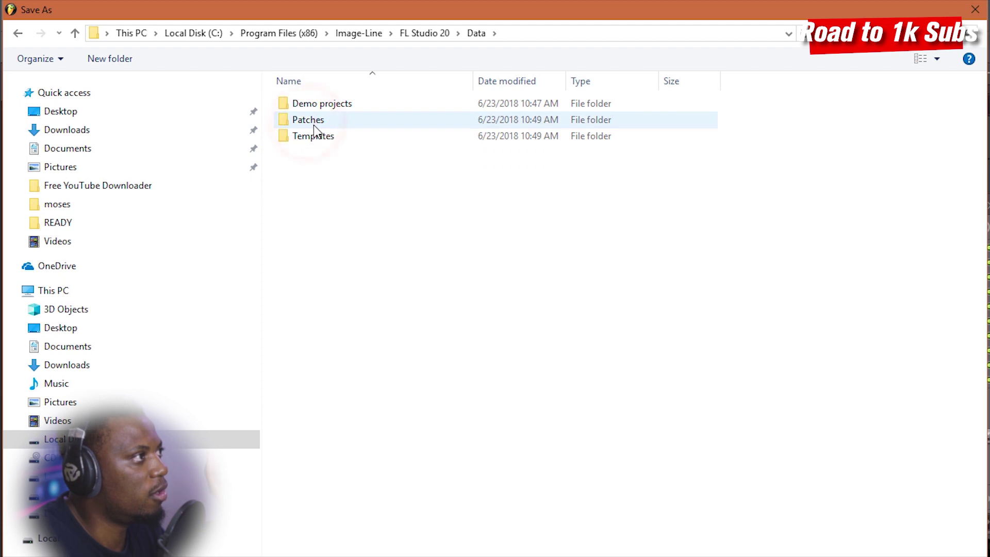
pyautogui.doubleClick(320, 136)
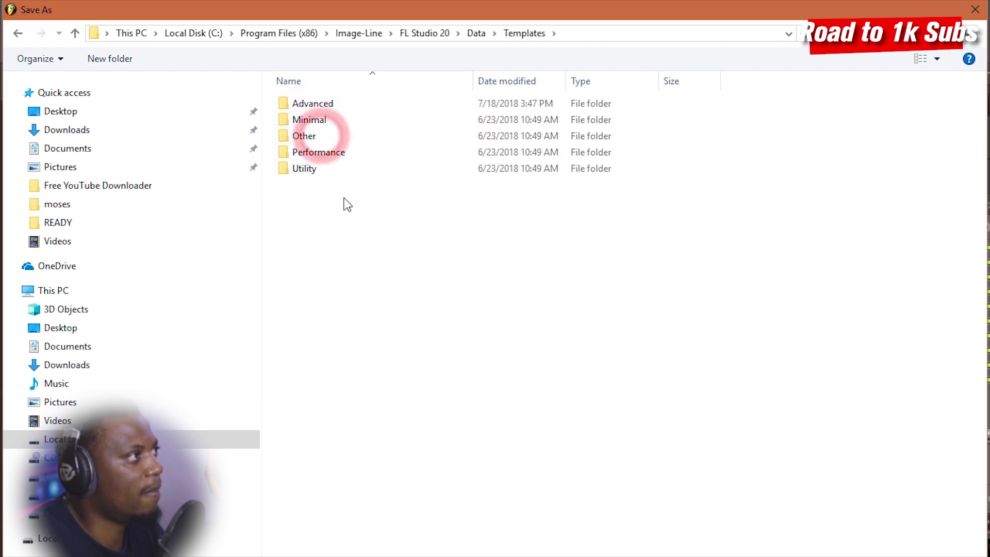
pyautogui.doubleClick(319, 138)
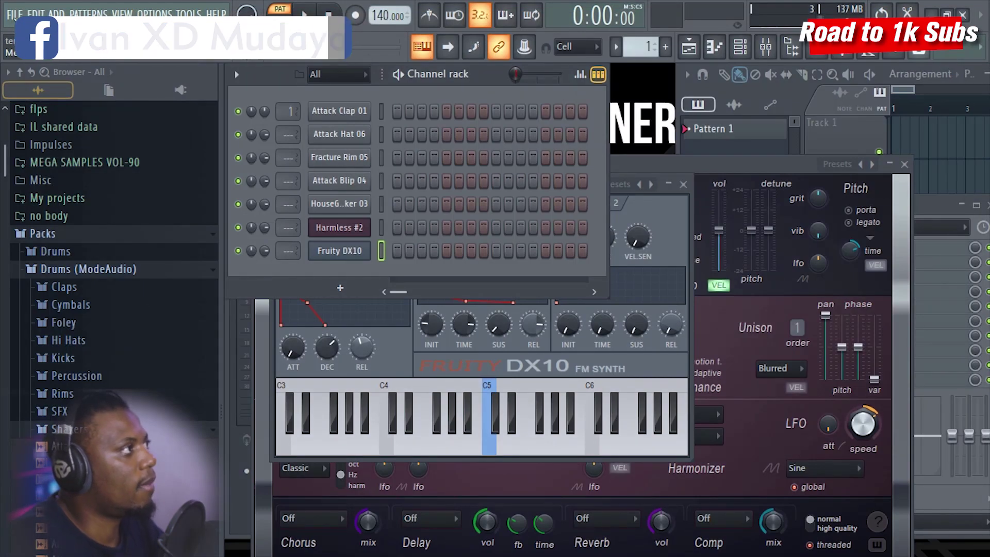
pyautogui.click(15, 14)
pyautogui.moveTo(69, 56)
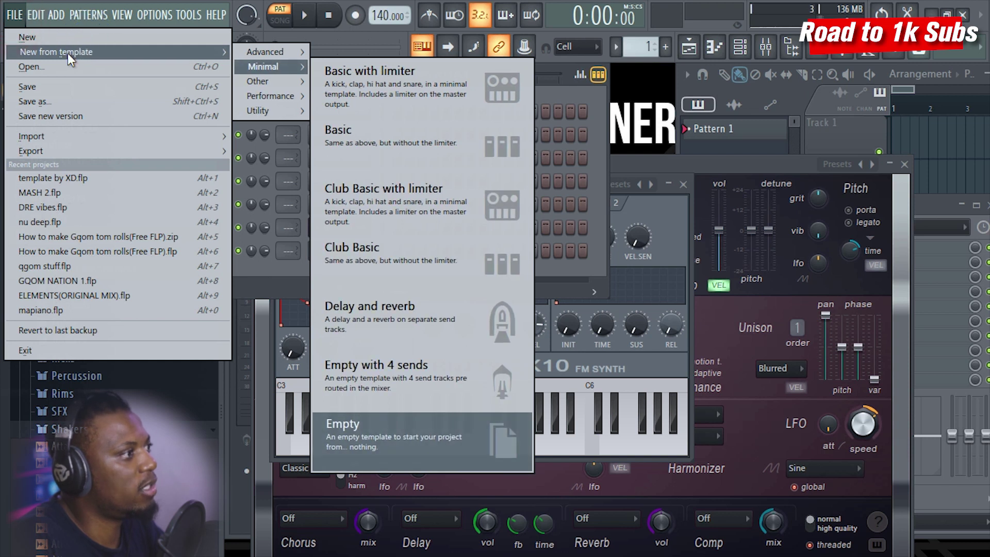
pyautogui.moveTo(272, 80)
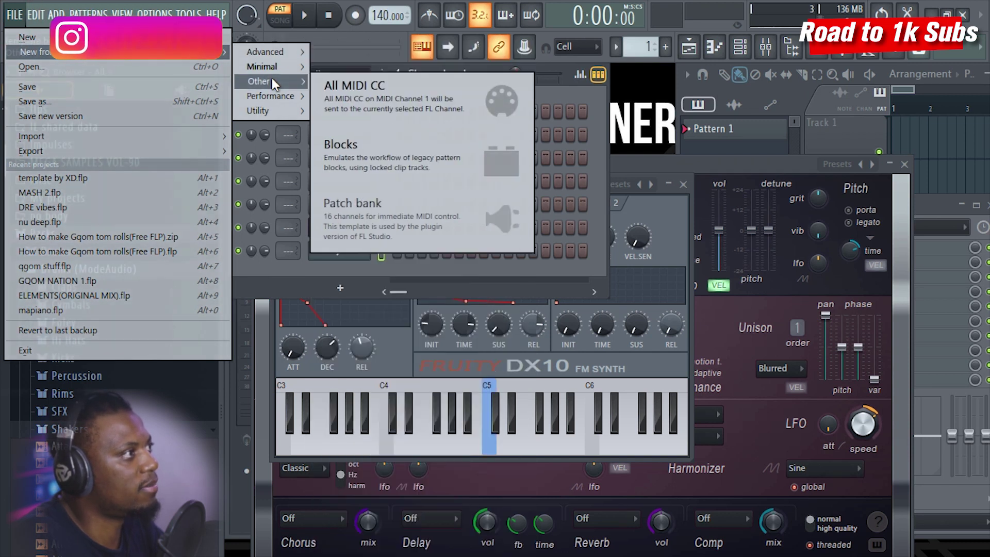
pyautogui.click(601, 135)
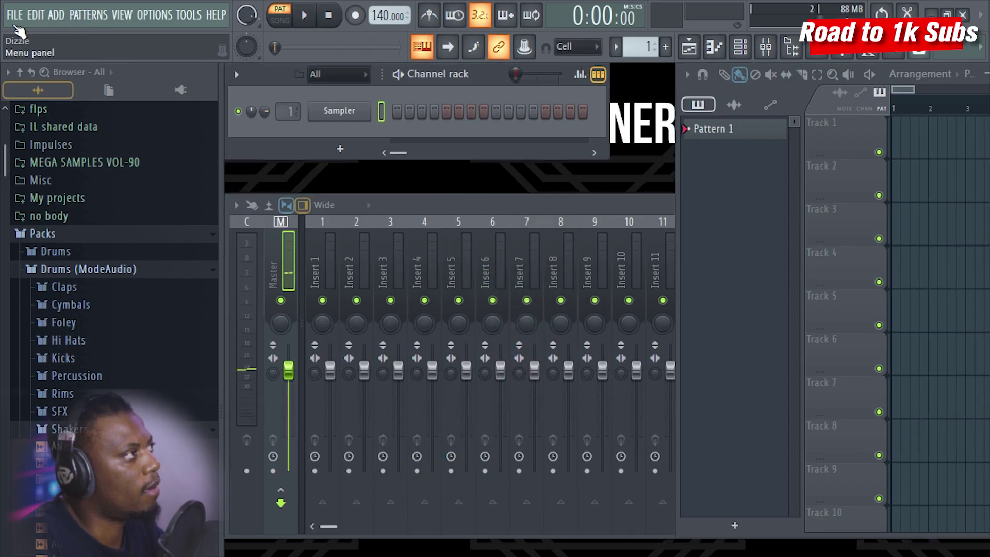
# Start a new project from the "template by XD" template and bring its channel rack to the front.
pyautogui.click(16, 16)
pyautogui.moveTo(54, 52)
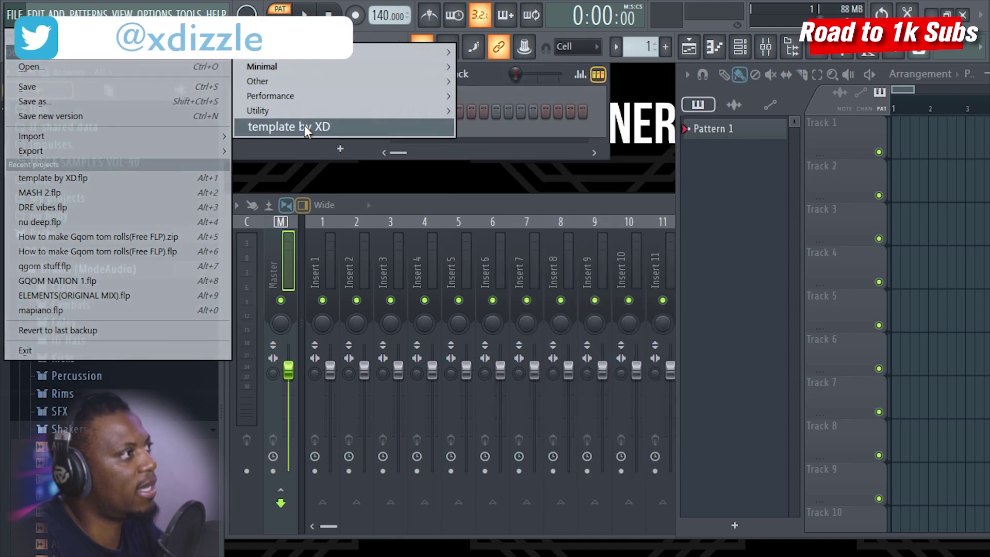
pyautogui.click(305, 126)
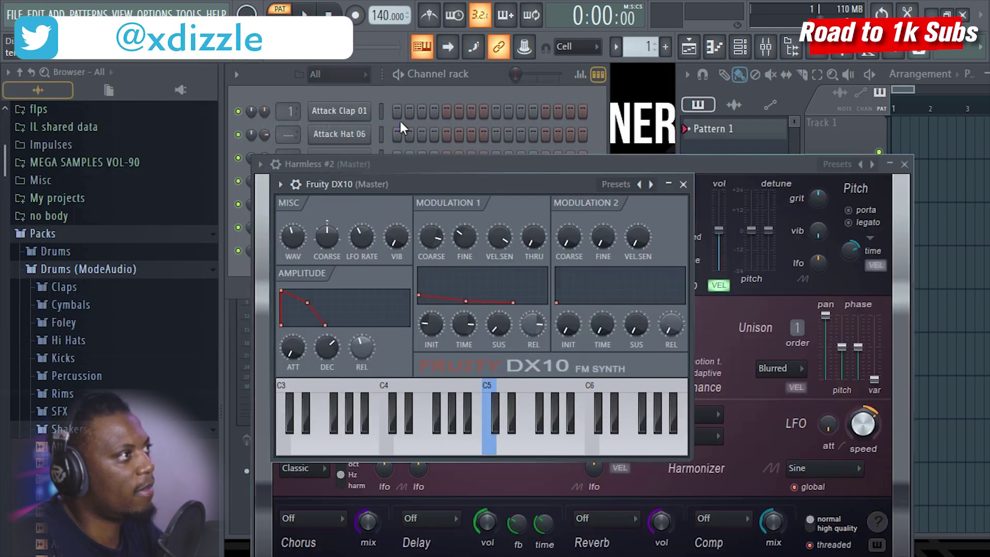
pyautogui.click(495, 79)
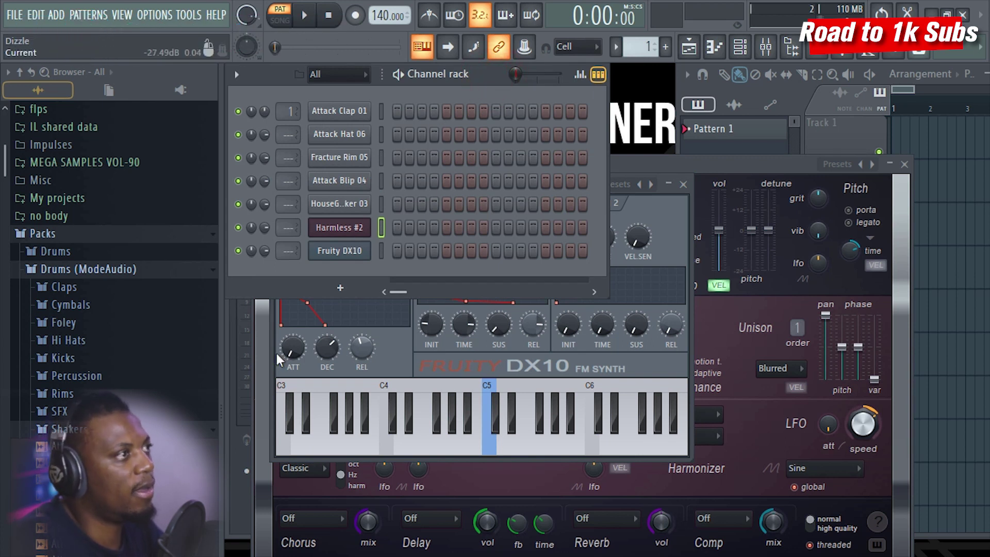
# Narrow the browser and show the mixer, positioned slightly lower so more of the channel rack stays exposed.
pyautogui.click(766, 47)
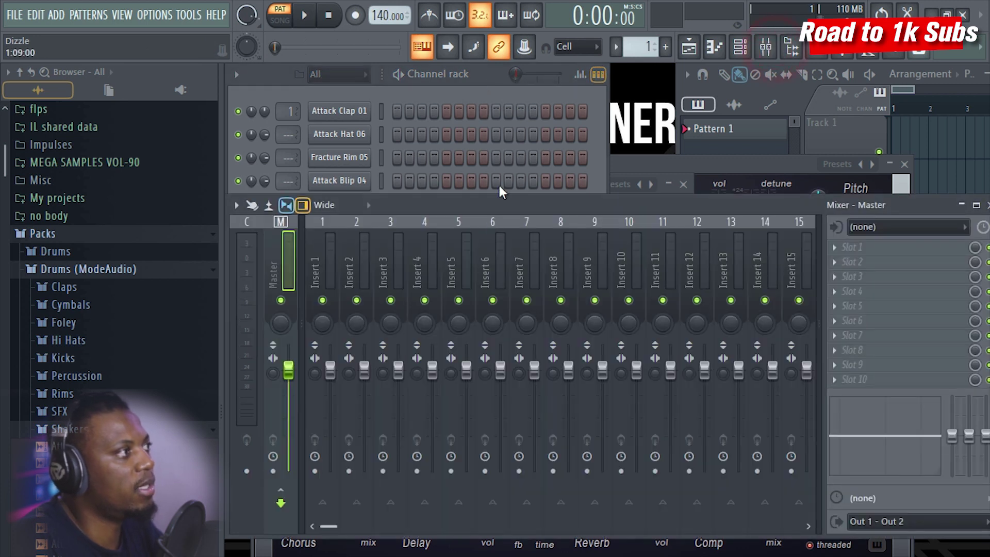
pyautogui.moveTo(221, 304); pyautogui.dragTo(155, 305)
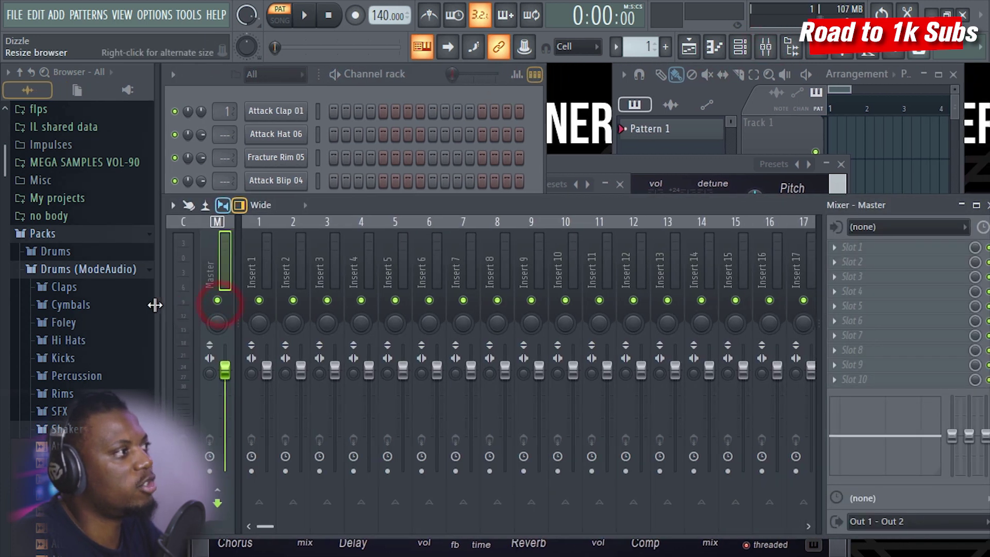
pyautogui.moveTo(396, 222)
pyautogui.mouseDown()
pyautogui.moveTo(395, 249)
pyautogui.moveTo(394, 233)
pyautogui.mouseUp()
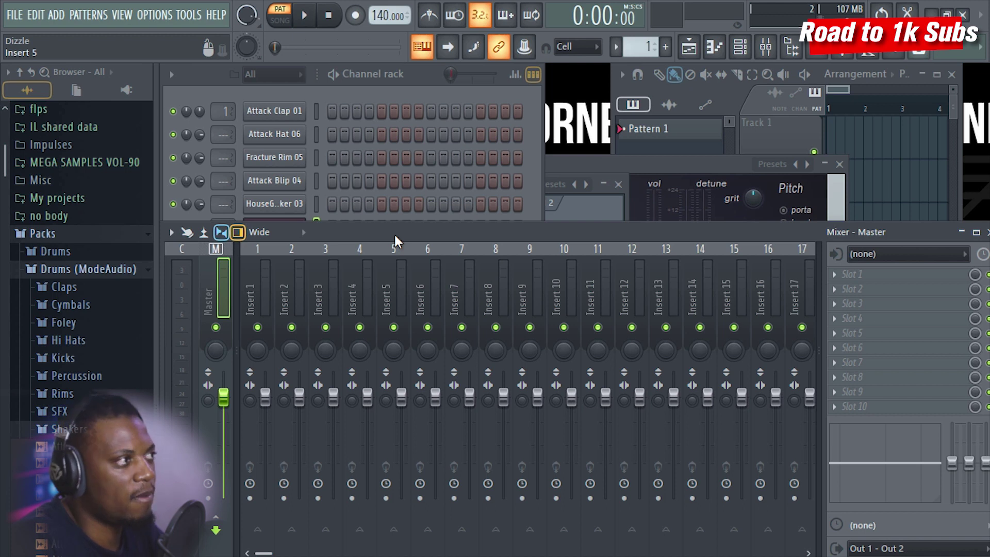
pyautogui.click(409, 76)
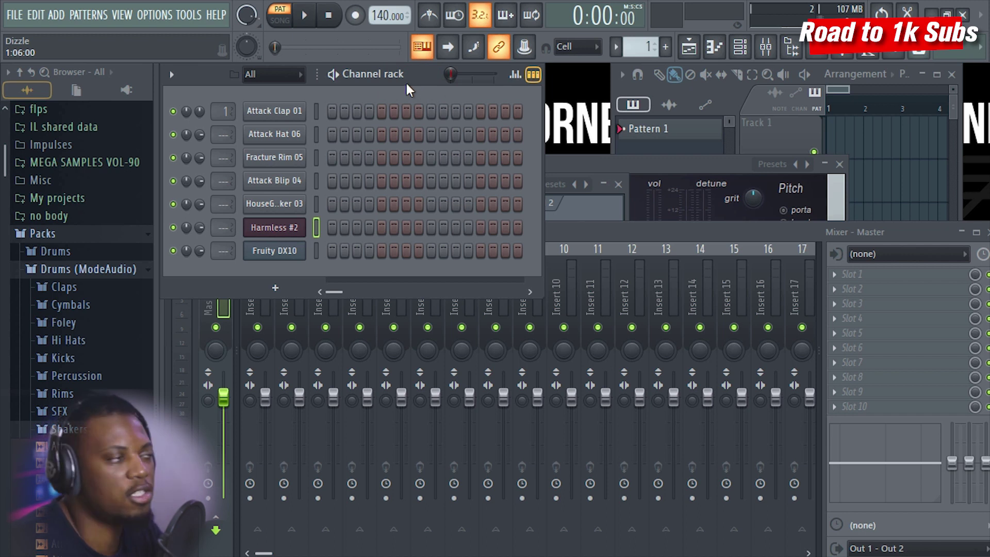
pyautogui.click(409, 76)
pyautogui.click(597, 233)
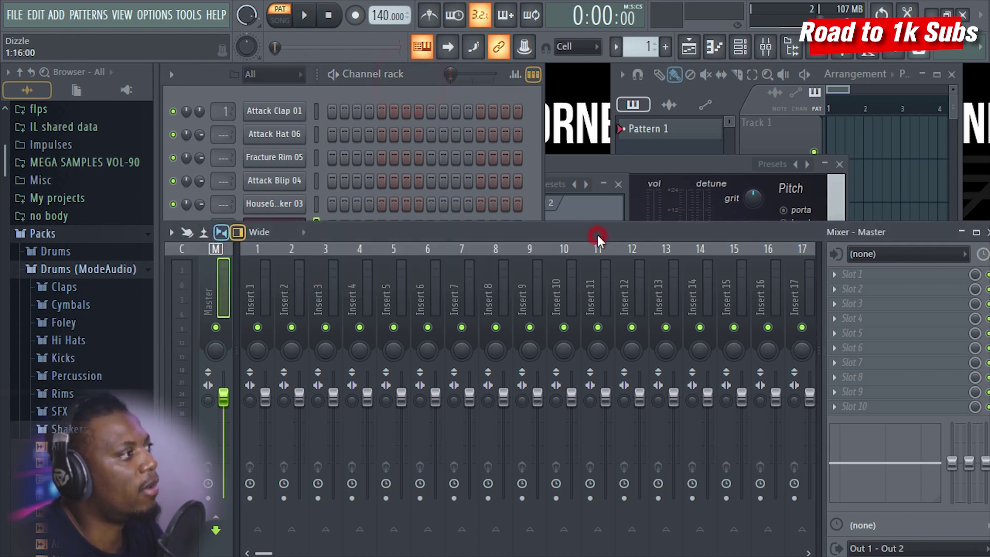
pyautogui.rightClick(219, 288)
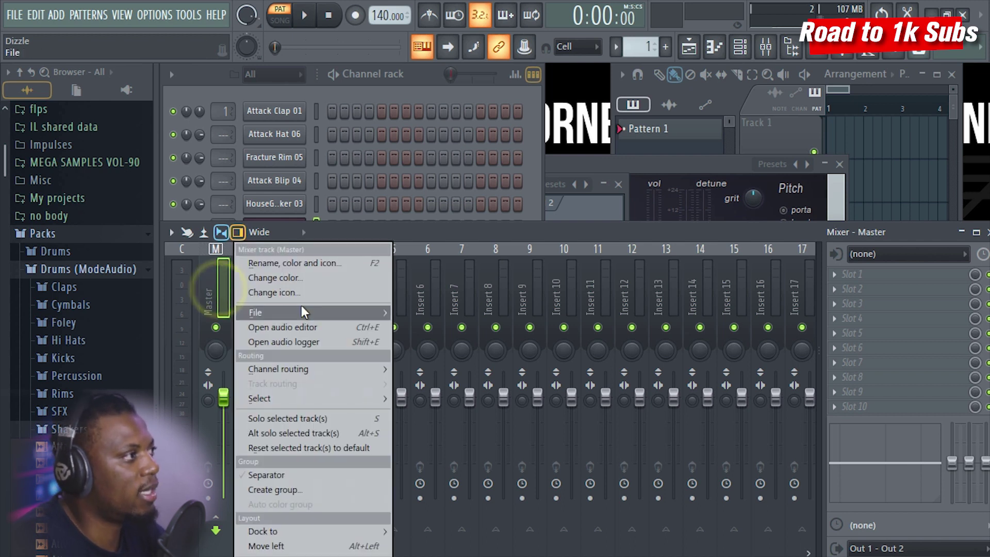
pyautogui.moveTo(301, 307)
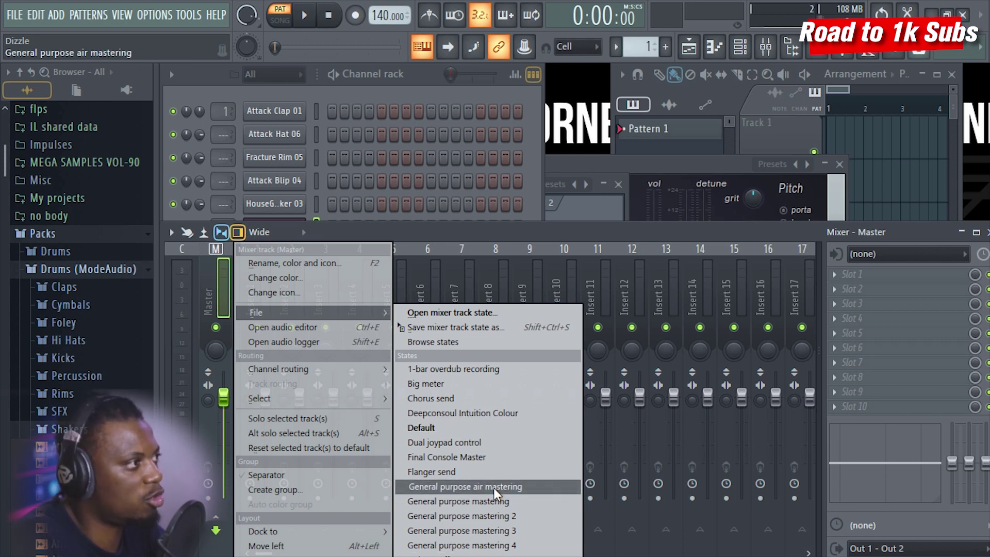
pyautogui.click(491, 232)
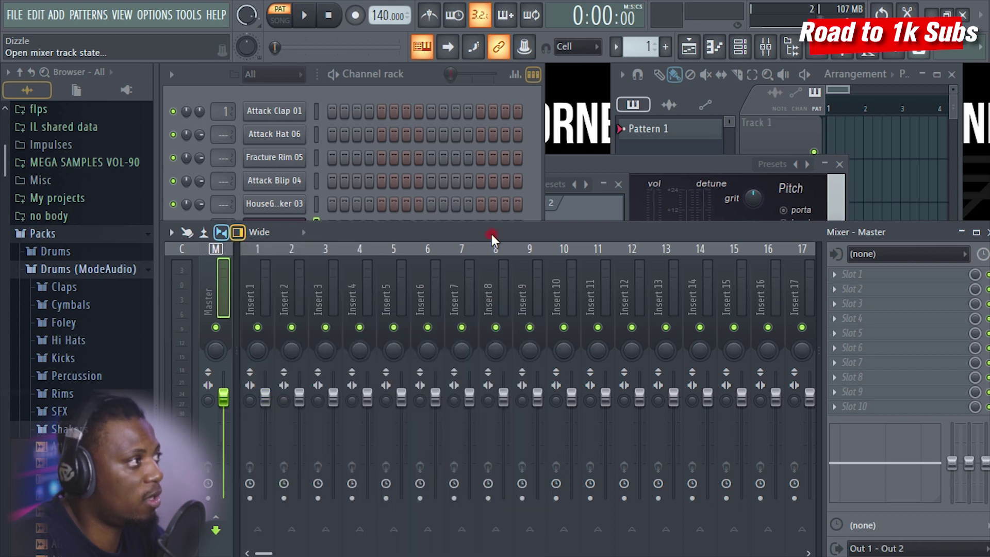
# Load Fruity Parametric EQ 2 in slot 4 and Fruity Stereo Enhancer in slot 6 of the Master mixer track.
pyautogui.click(879, 320)
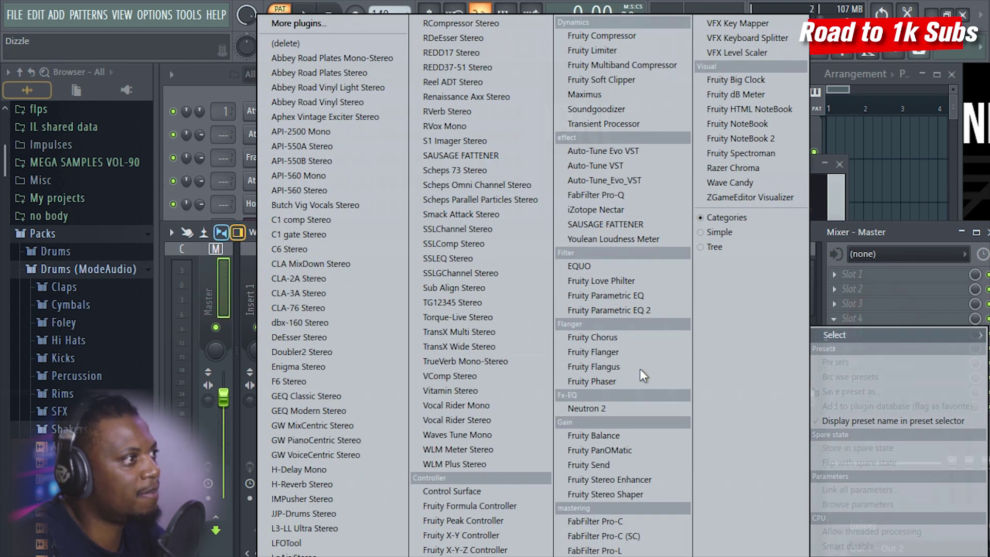
pyautogui.click(615, 311)
pyautogui.click(884, 342)
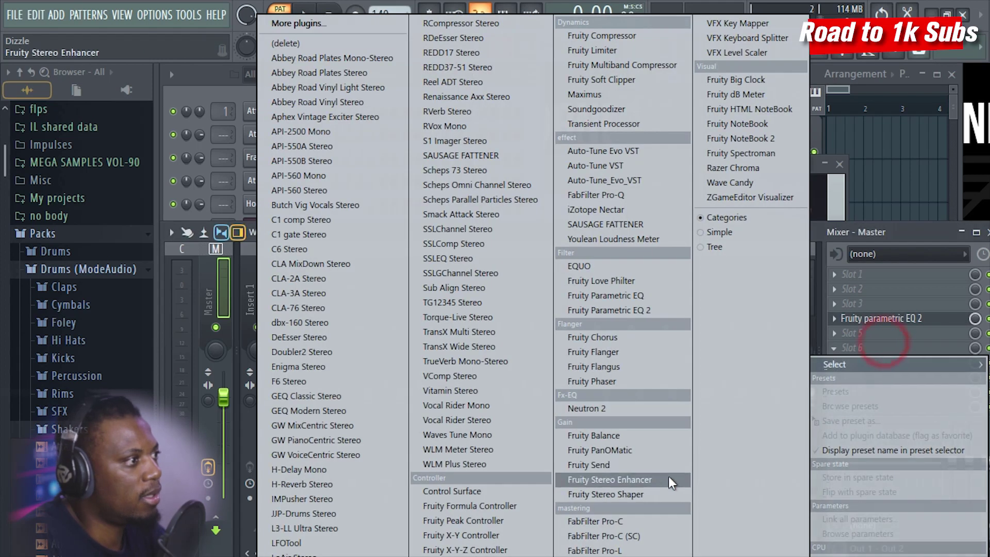
pyautogui.click(632, 479)
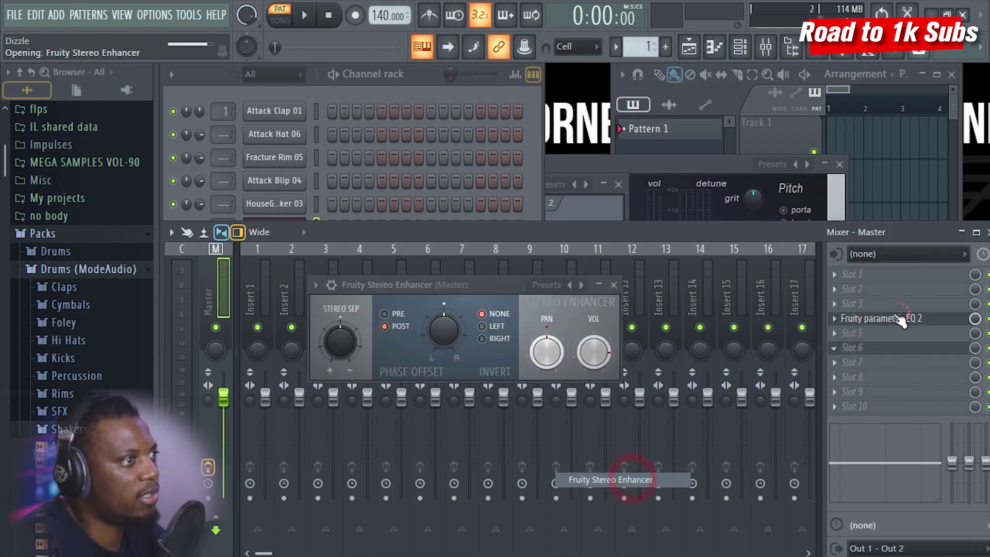
# Load Fruity Multiband Compressor in slot 5 and Maximus in slot 7 of the Master track, closing the Maximus window.
pyautogui.click(883, 346)
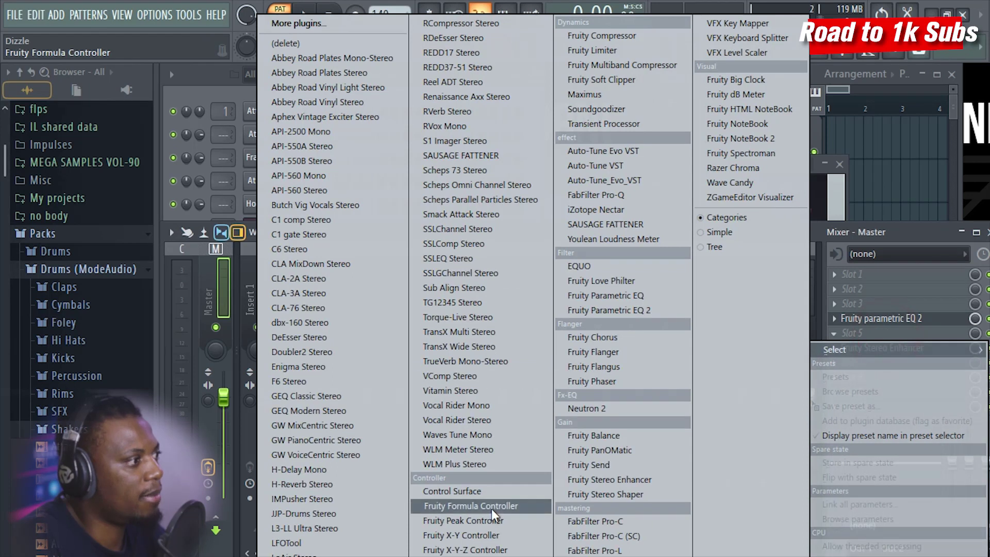
pyautogui.click(596, 66)
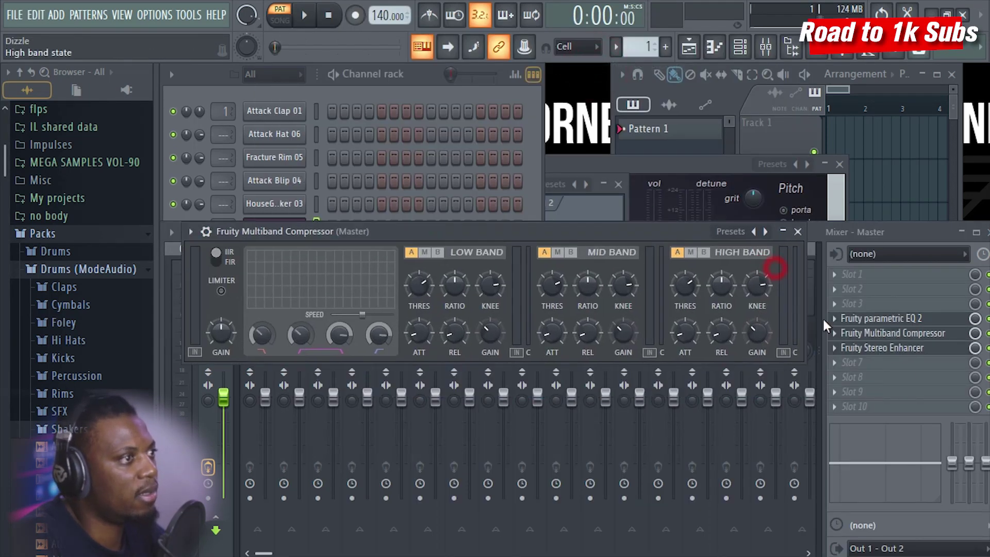
pyautogui.click(889, 363)
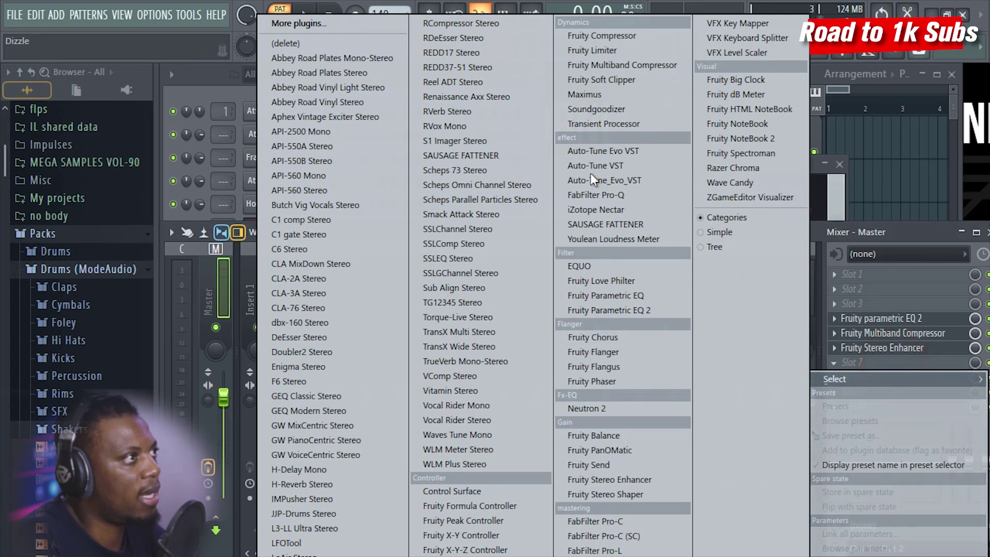
pyautogui.click(596, 93)
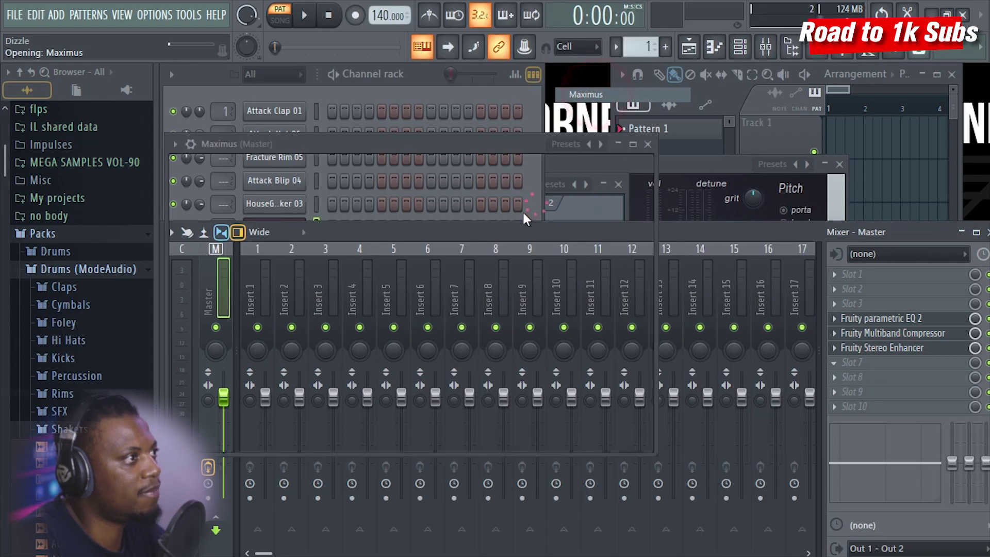
pyautogui.moveTo(525, 150); pyautogui.dragTo(593, 234)
pyautogui.click(722, 238)
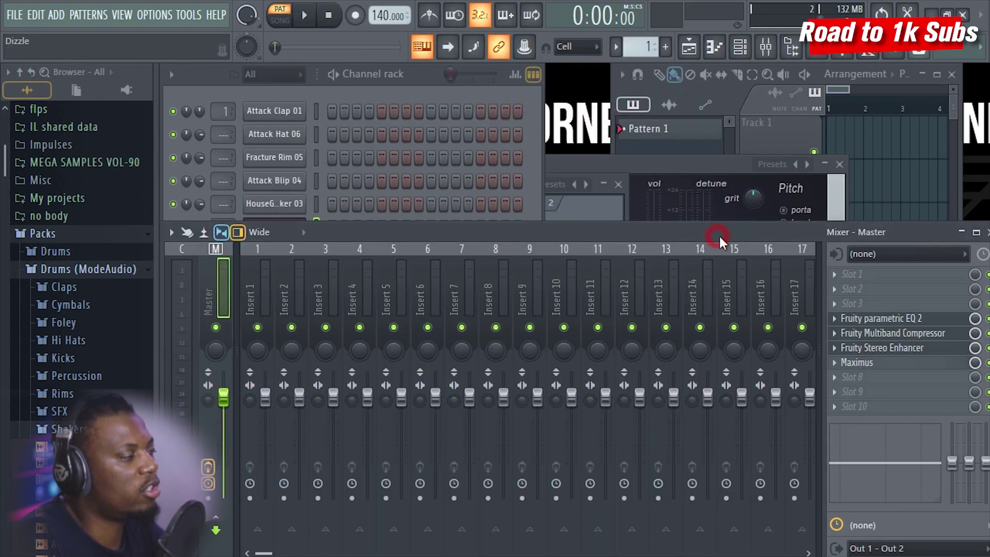
# Save the Master track's effect chain as a mixer track state named "XD Master".
pyautogui.click(416, 230)
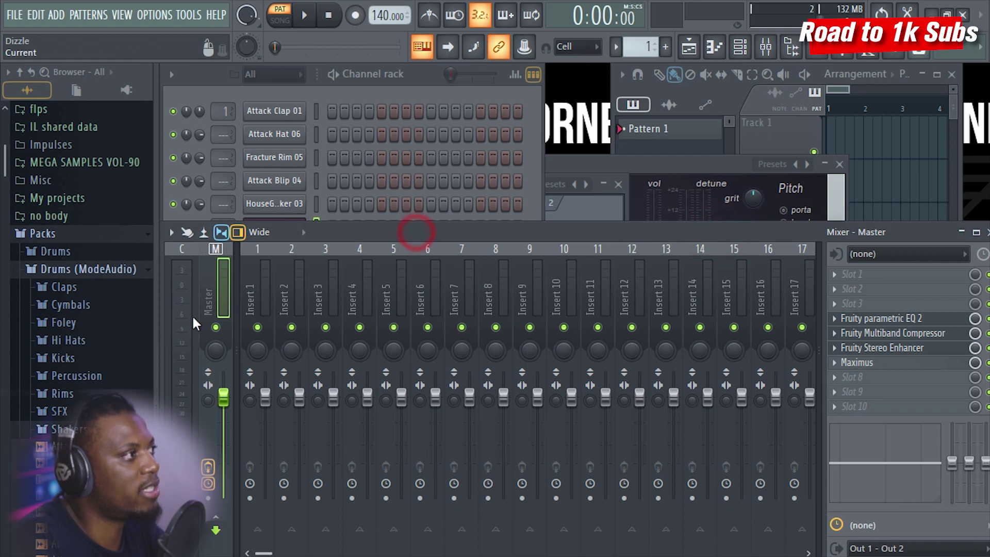
pyautogui.rightClick(215, 300)
pyautogui.moveTo(318, 312)
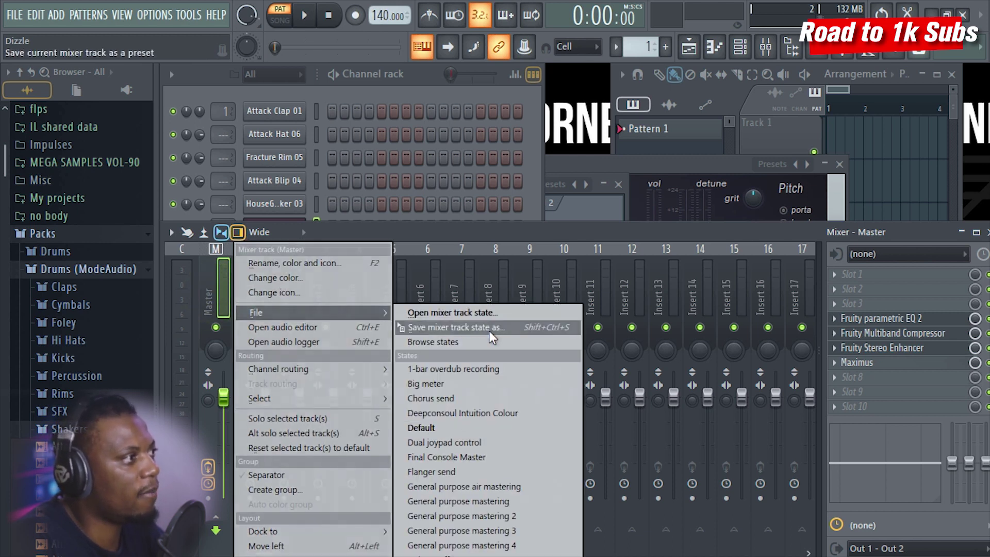
pyautogui.click(474, 328)
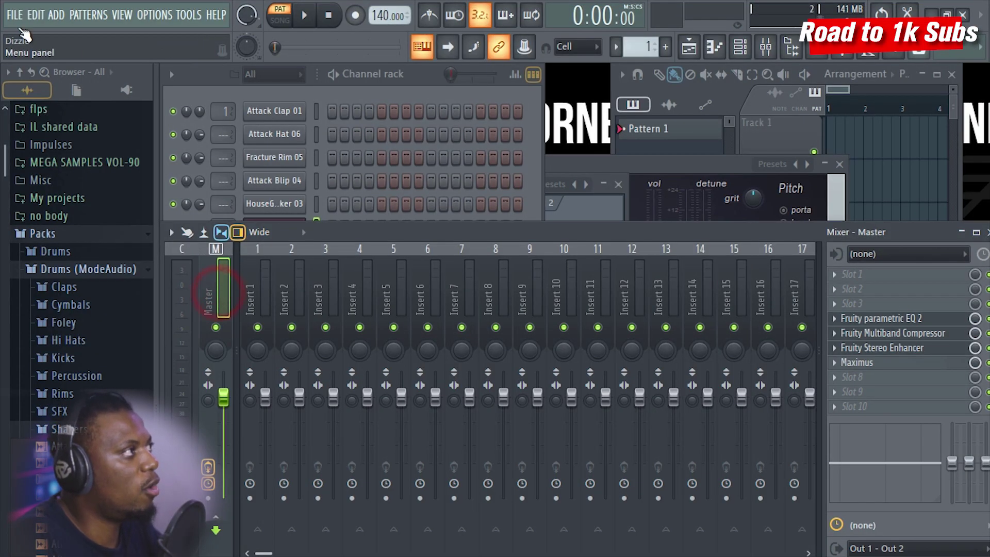
# Start a new project without saving the current one, and bring its mixer and channel rack in front of the synth windows.
pyautogui.click(15, 14)
pyautogui.click(25, 38)
pyautogui.click(516, 429)
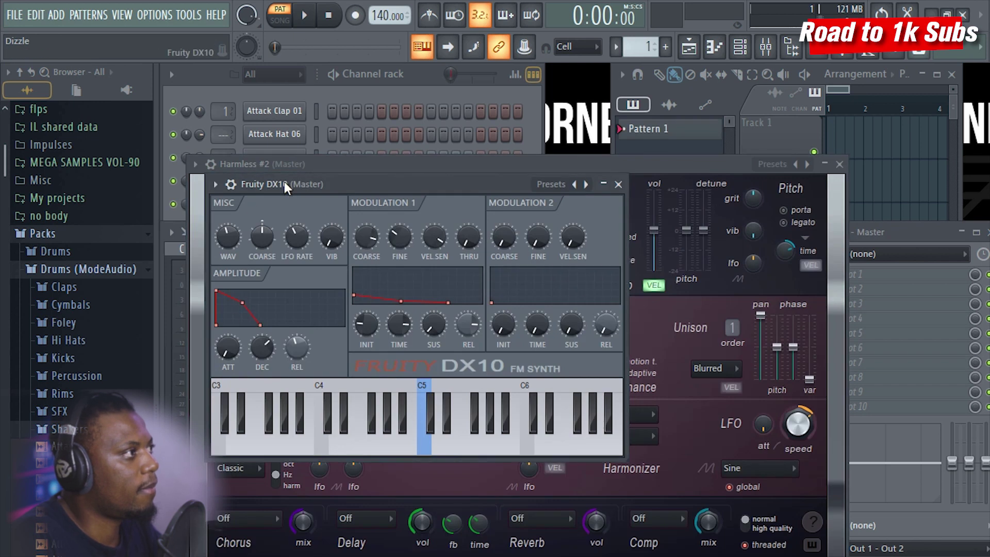
pyautogui.moveTo(285, 182); pyautogui.dragTo(410, 215)
pyautogui.click(178, 301)
pyautogui.click(388, 94)
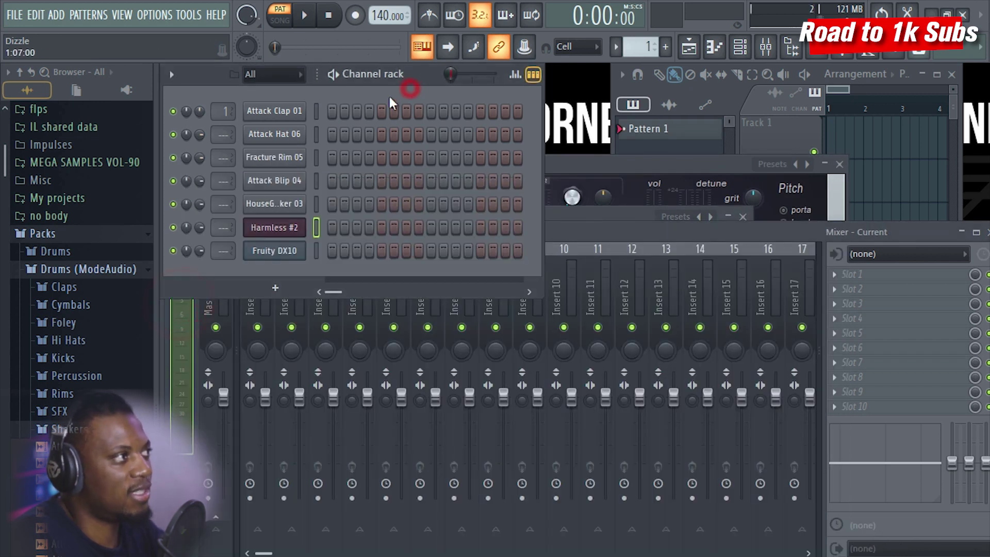
# Load the saved "XD Master" mixer track state onto the Master track.
pyautogui.click(221, 309)
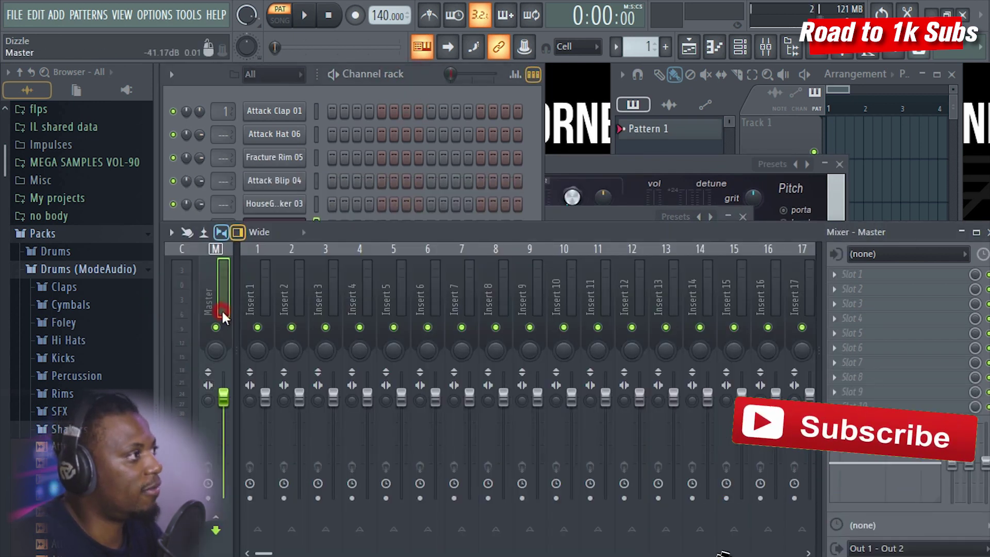
pyautogui.rightClick(223, 300)
pyautogui.moveTo(294, 310)
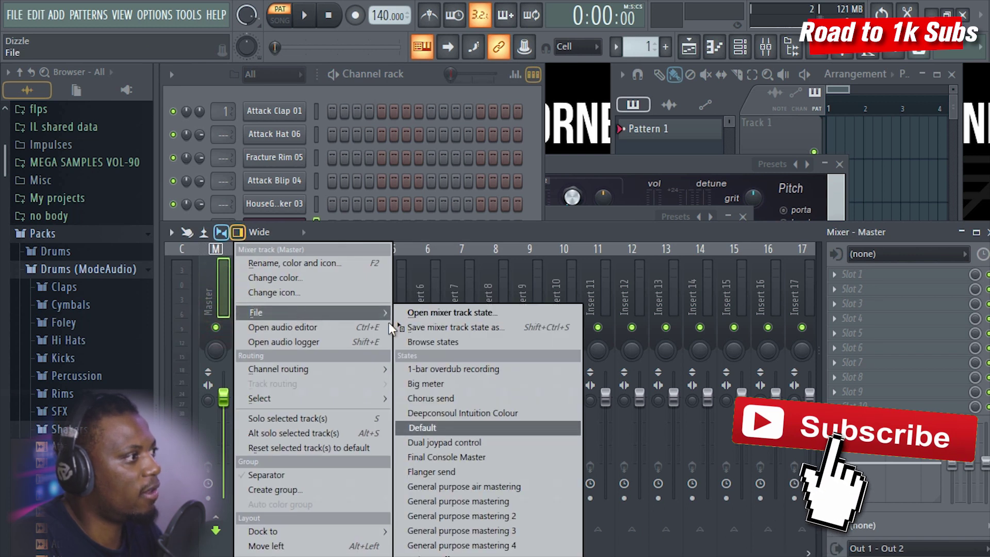
pyautogui.click(491, 556)
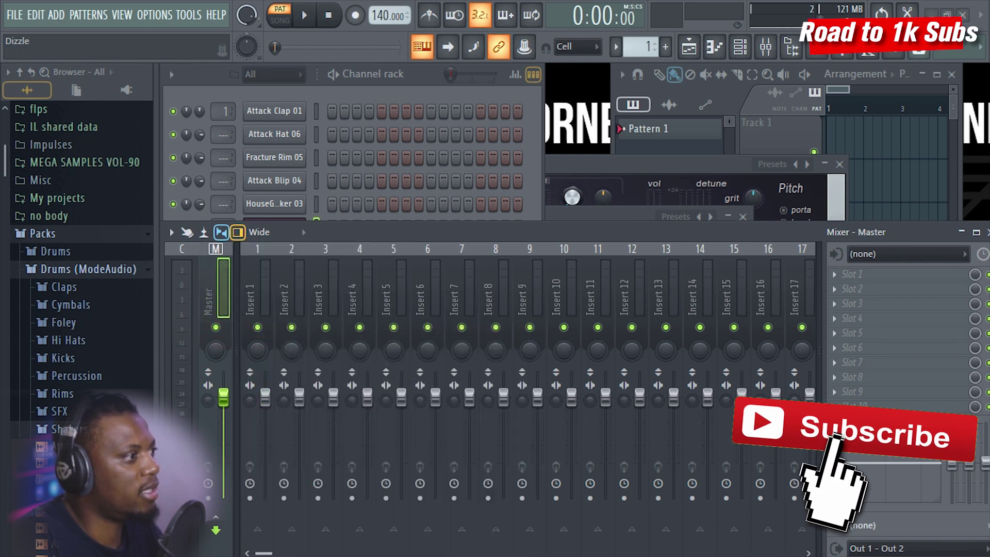
pyautogui.rightClick(221, 286)
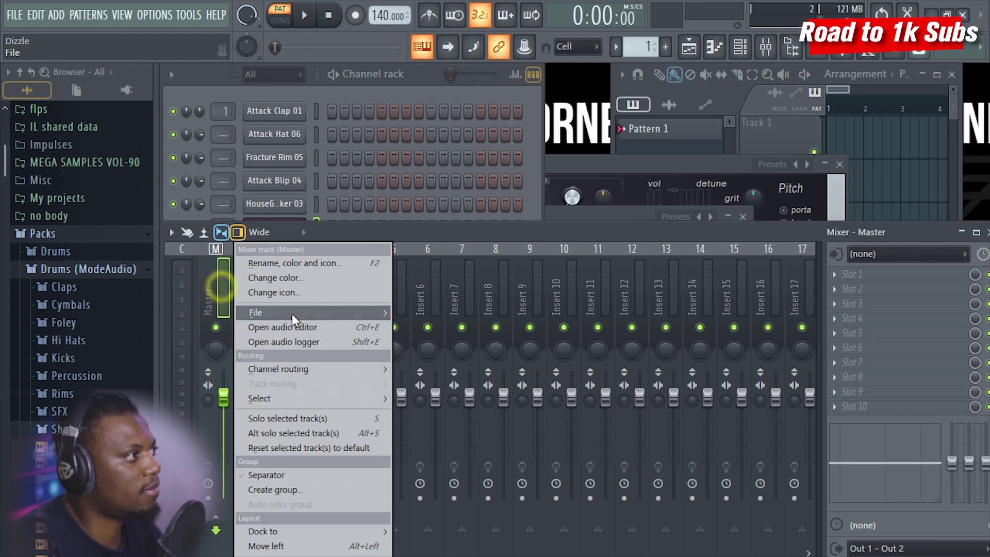
pyautogui.click(292, 312)
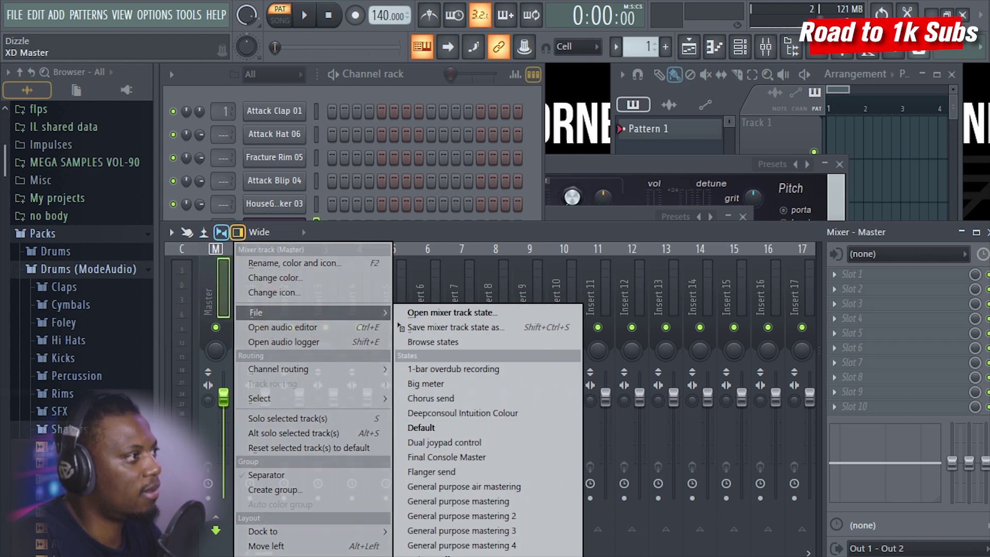
pyautogui.click(448, 487)
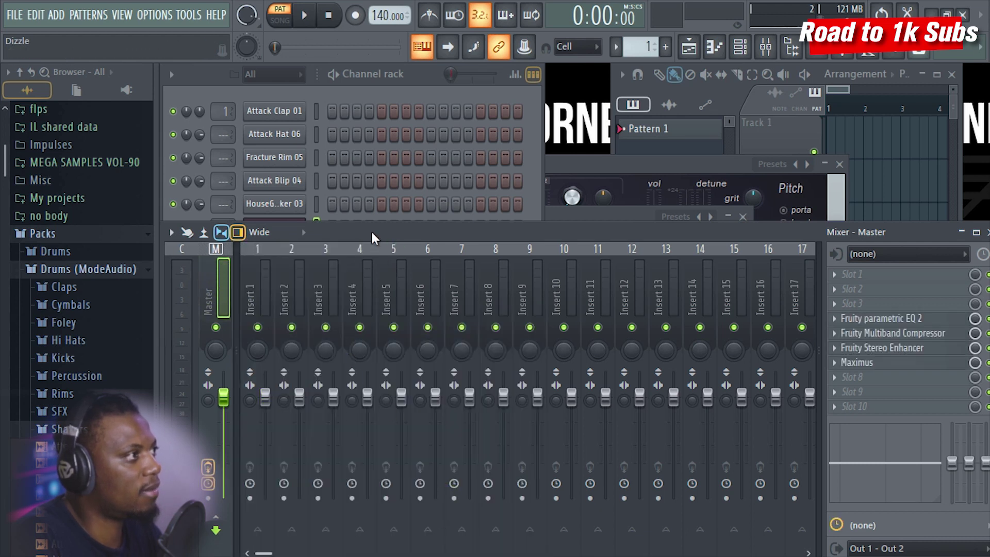
# Raise the mixer window and review the mixer track states available for the Master track.
pyautogui.moveTo(375, 230); pyautogui.dragTo(378, 72)
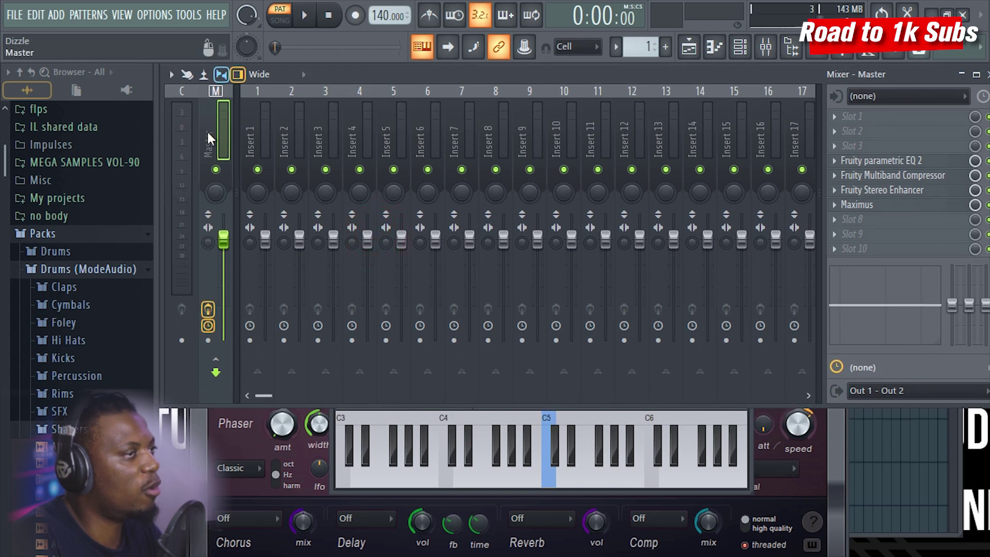
pyautogui.rightClick(222, 126)
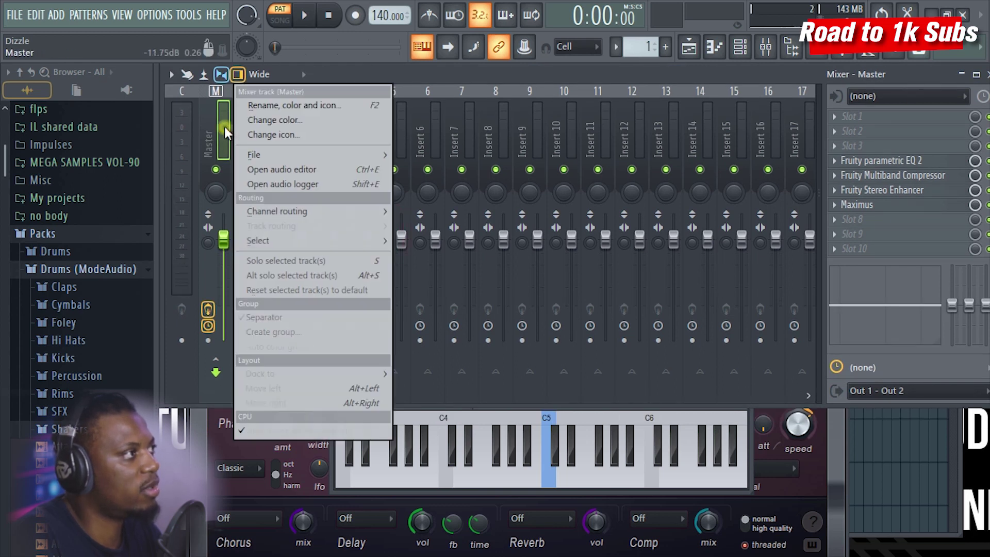
pyautogui.moveTo(292, 150)
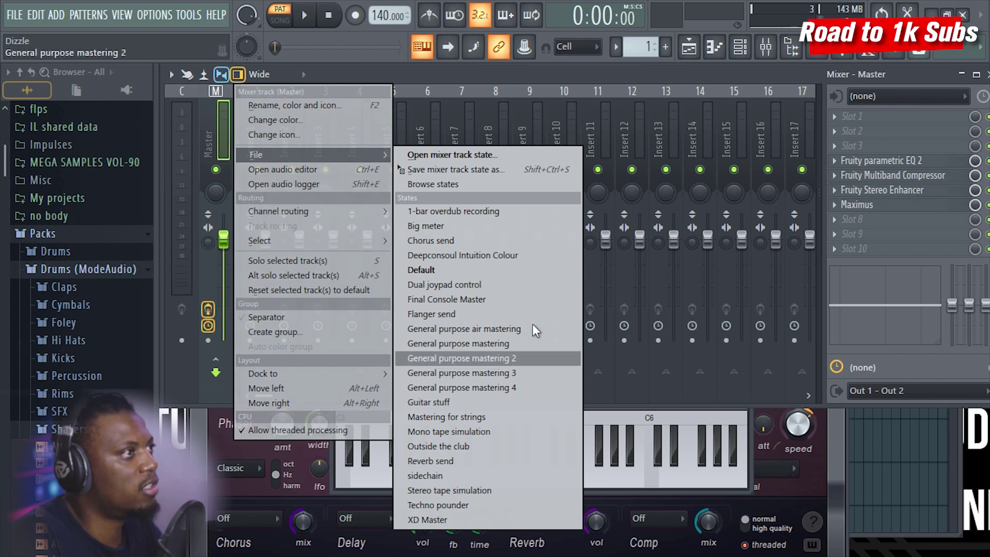
pyautogui.click(623, 76)
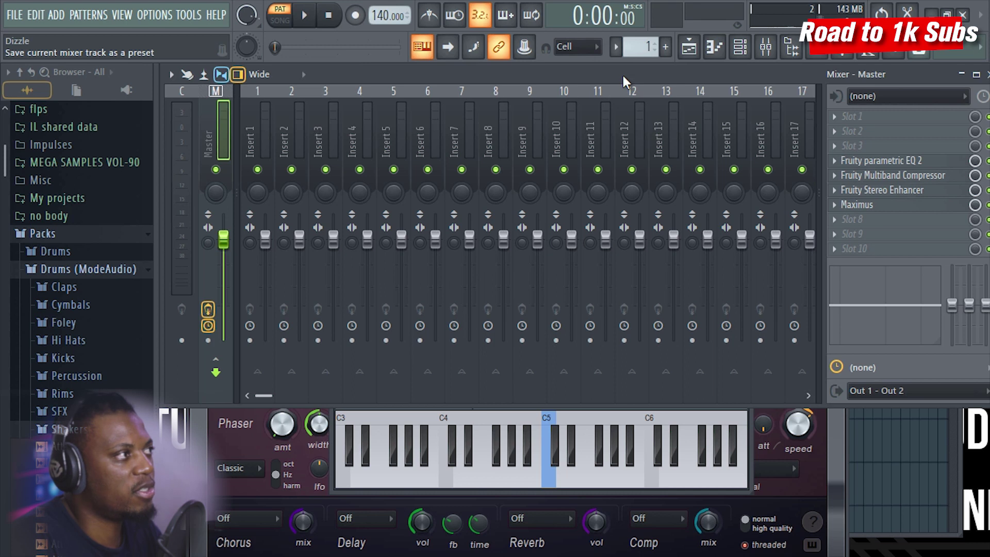
pyautogui.click(277, 136)
pyautogui.click(334, 138)
pyautogui.click(398, 139)
pyautogui.click(283, 135)
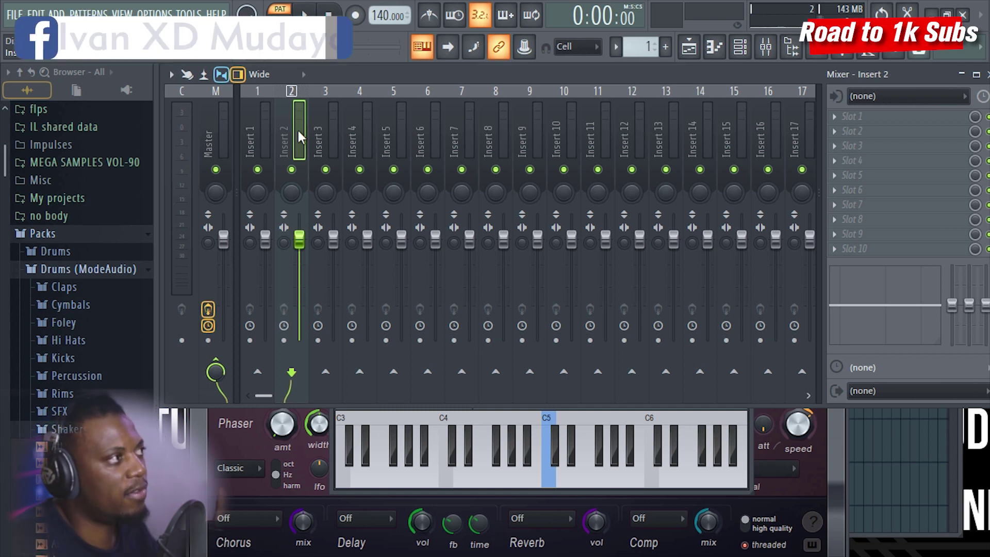
# Lower the mixer, bring the channel rack forward, and open the Harmless #2 channel's piano roll, repositioned higher in the workspace.
pyautogui.moveTo(325, 75); pyautogui.dragTo(331, 161)
pyautogui.click(415, 88)
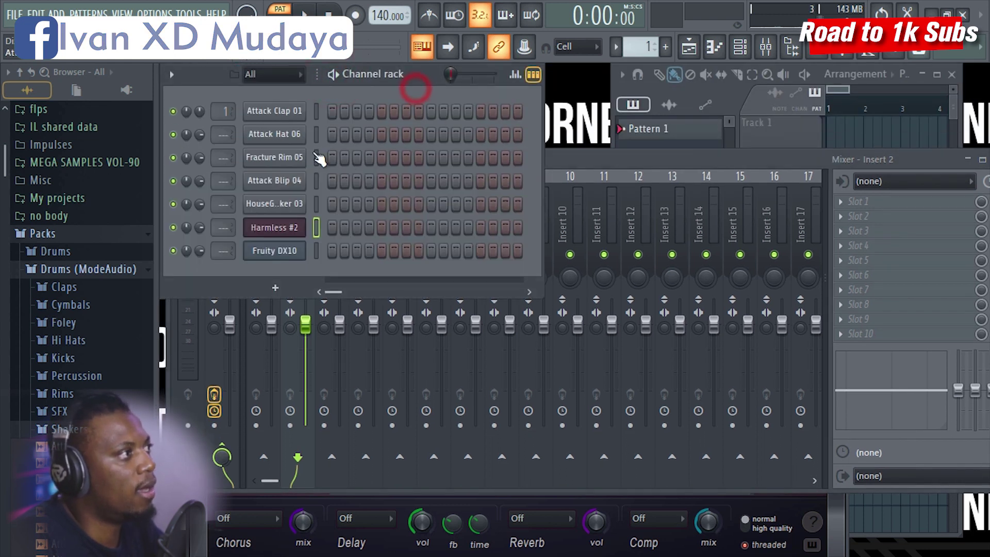
pyautogui.rightClick(272, 248)
pyautogui.rightClick(280, 227)
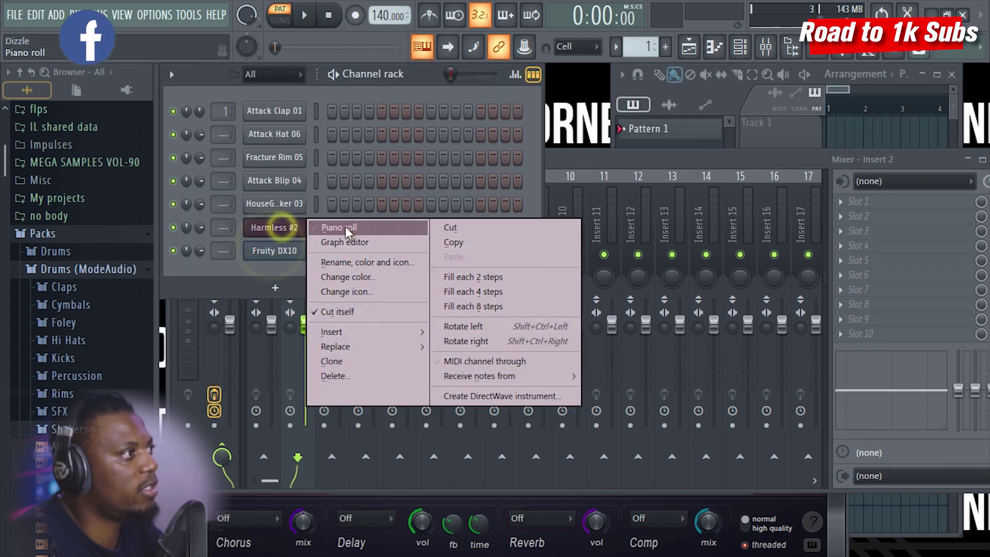
pyautogui.click(345, 227)
pyautogui.moveTo(638, 330); pyautogui.dragTo(571, 142)
# Stamp a Minor 9th chord with root A6 at bar 1 and stretch it to one full bar.
pyautogui.click(240, 142)
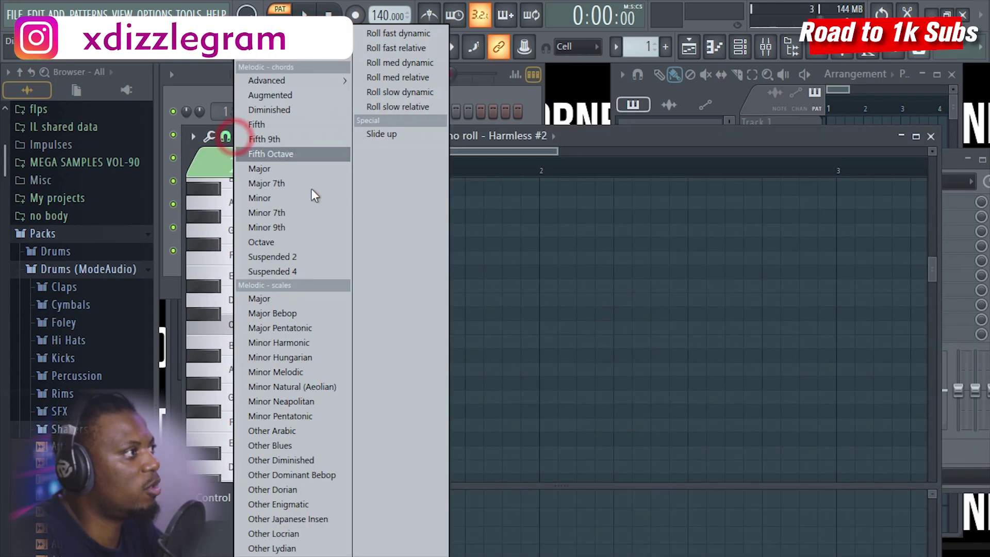
pyautogui.click(286, 228)
pyautogui.click(247, 369)
pyautogui.moveTo(277, 369); pyautogui.dragTo(537, 367)
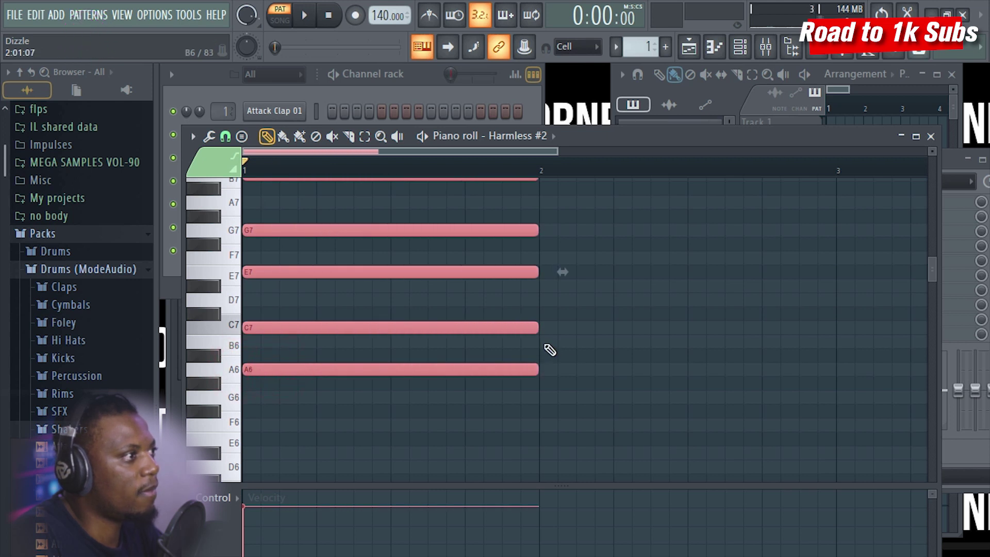
pyautogui.click(544, 343)
pyautogui.scroll(-3, 544, 177)
pyautogui.rightClick(495, 311)
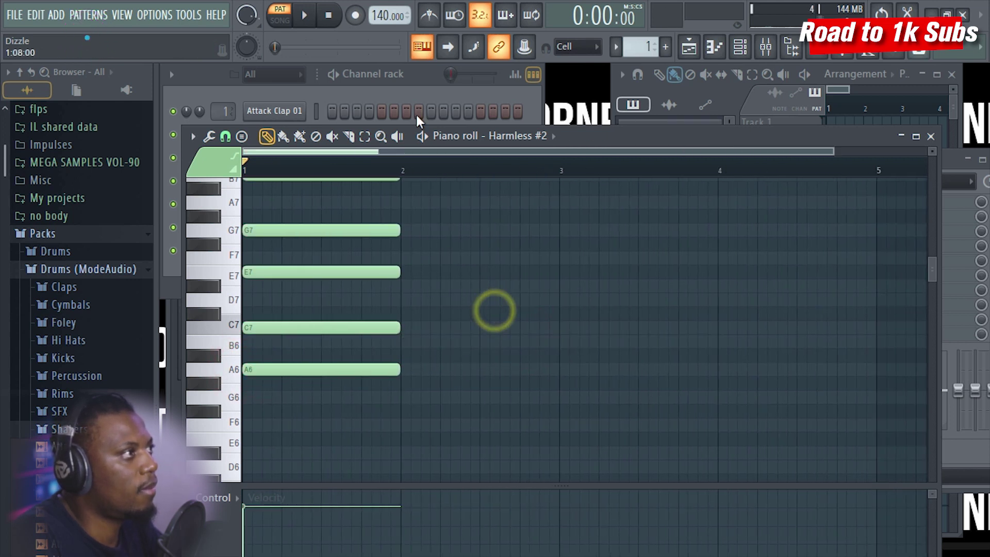
# Lower the volume of the Harmless #2 channel and return to its piano roll.
pyautogui.click(427, 86)
pyautogui.moveTo(199, 228); pyautogui.dragTo(200, 253)
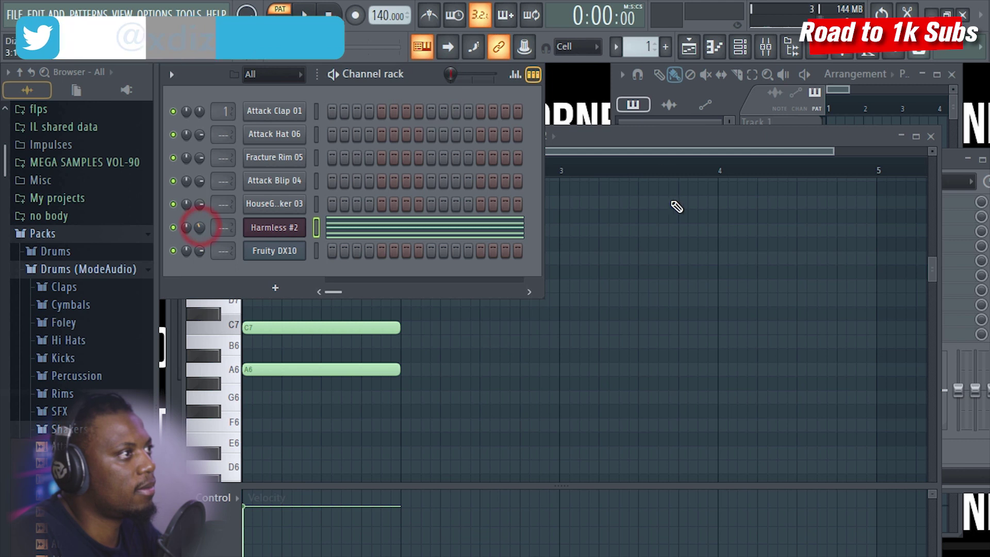
pyautogui.click(651, 150)
# Stamp a one-bar Minor 9th chord with root B6 at bar 2.
pyautogui.click(241, 136)
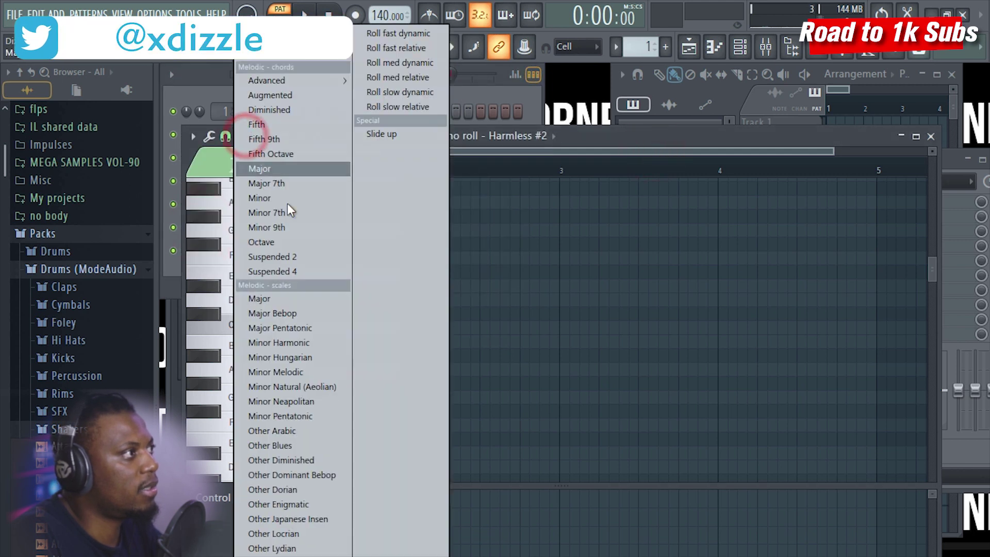
pyautogui.click(279, 227)
pyautogui.click(406, 341)
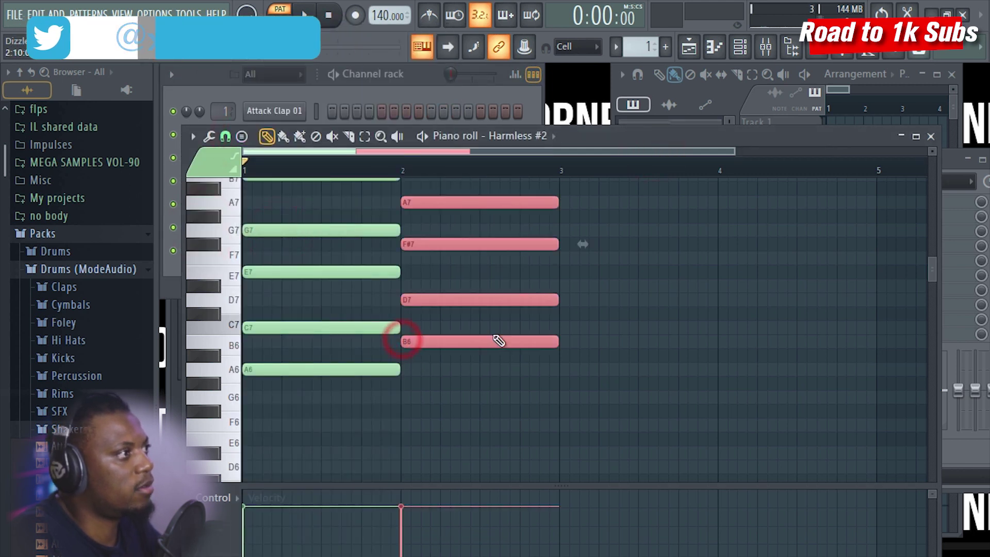
# Duplicate both chords into bars 3 and 4 and transpose the copies down four semitones.
pyautogui.scroll(3, 580, 420)
pyautogui.moveTo(648, 467); pyautogui.dragTo(242, 183)
pyautogui.hotkey('ctrl', 'b')
pyautogui.press('Down')
pyautogui.press('Down')
pyautogui.press('Down')
pyautogui.press('Down')
pyautogui.scroll(-1, 568, 178)
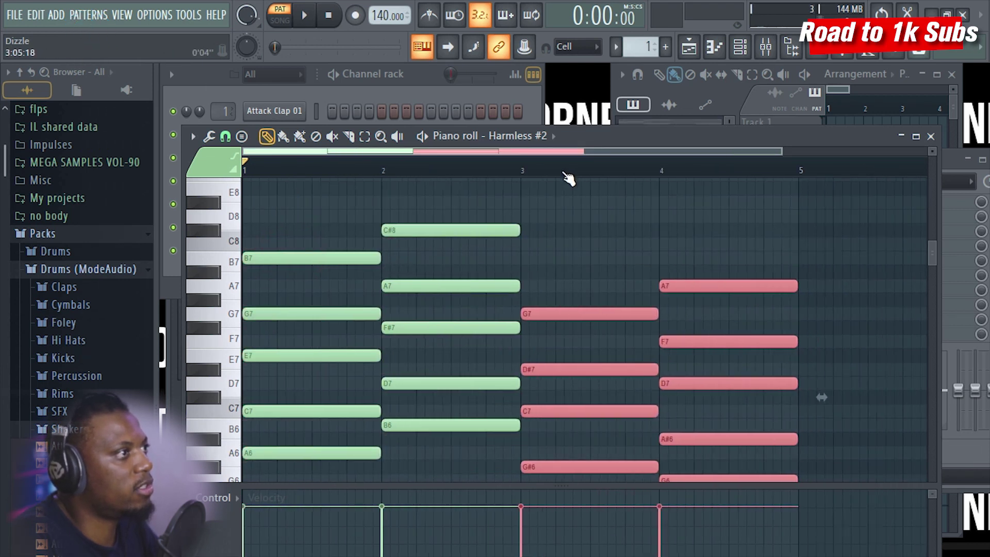
# Move the piano roll window up, enlarge it downward, and deselect the notes.
pyautogui.moveTo(643, 135); pyautogui.dragTo(653, 85)
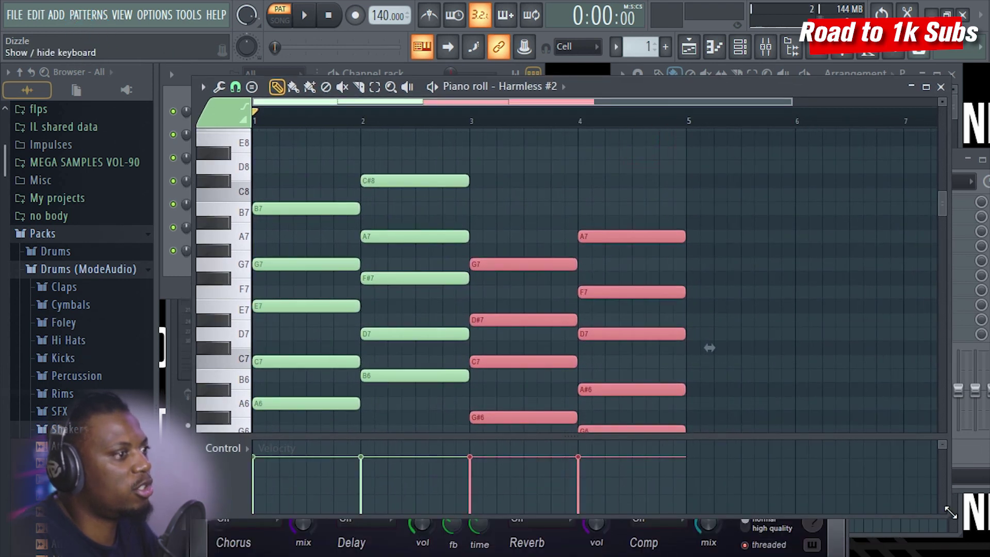
pyautogui.moveTo(951, 512); pyautogui.dragTo(962, 556)
pyautogui.click(558, 191)
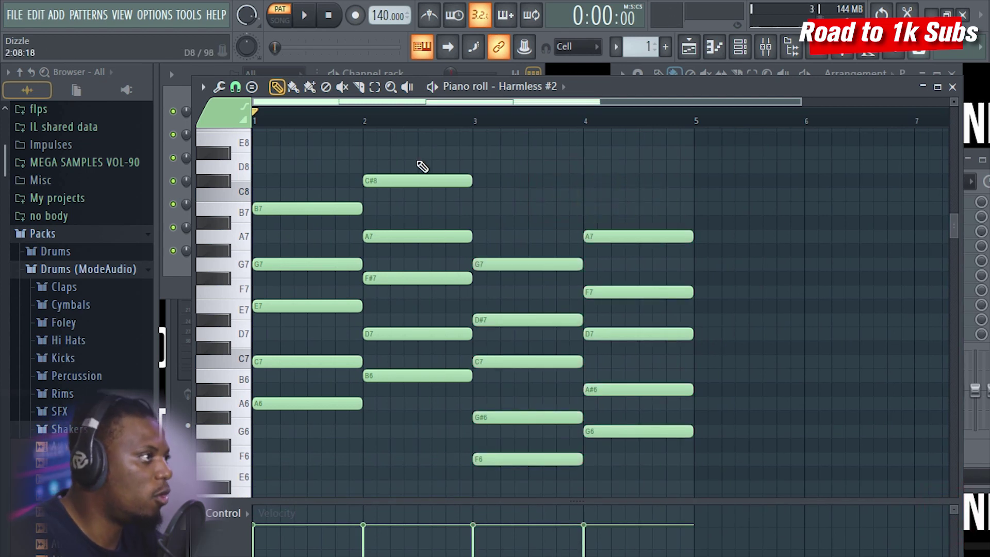
# Transpose all four chords down one octave and move the piano roll window lower, fitting the four bars across it.
pyautogui.hotkey('ctrl', 'Down')
pyautogui.scroll(-5, 467, 204)
pyautogui.scroll(3, 622, 133)
pyautogui.moveTo(610, 89); pyautogui.dragTo(618, 133)
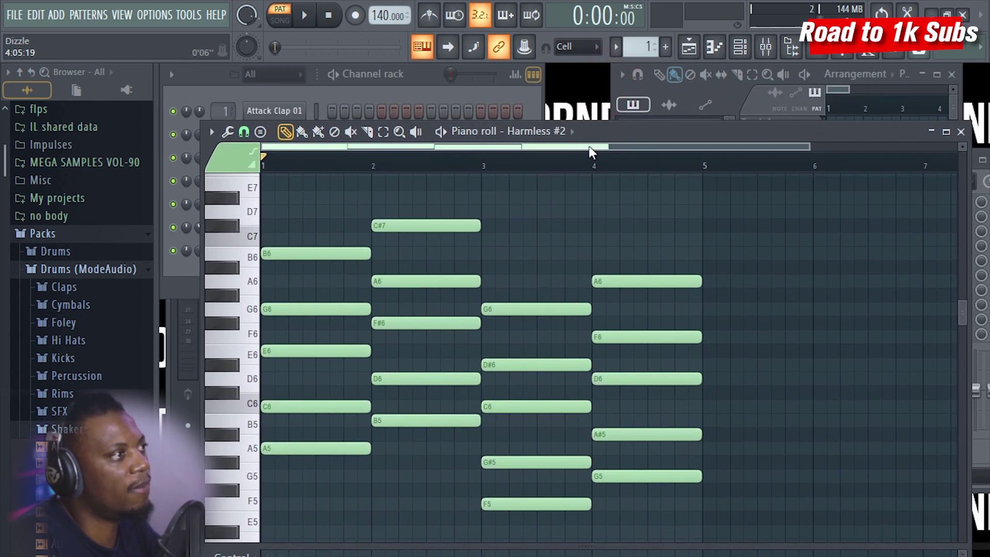
pyautogui.scroll(2, 410, 163)
pyautogui.moveTo(442, 147); pyautogui.dragTo(389, 147)
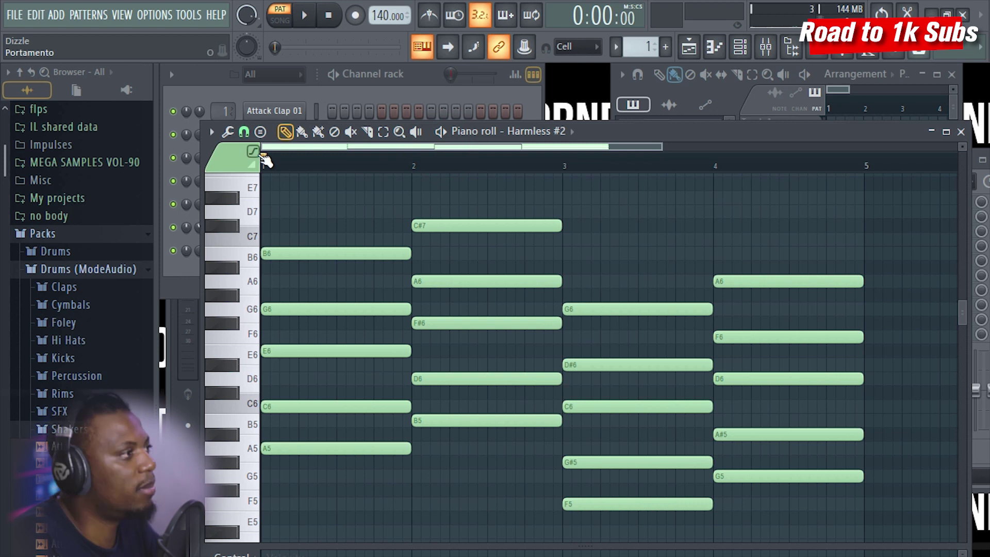
pyautogui.click(662, 129)
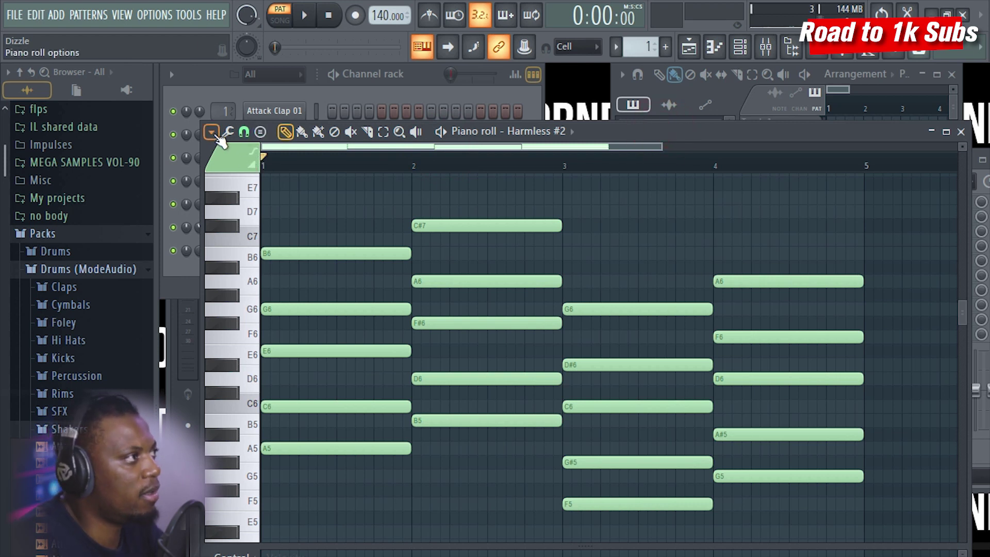
# Save the four-bar chord progression from the Harmless #2 piano roll as a score named XD Chords.
pyautogui.click(216, 135)
pyautogui.moveTo(261, 154)
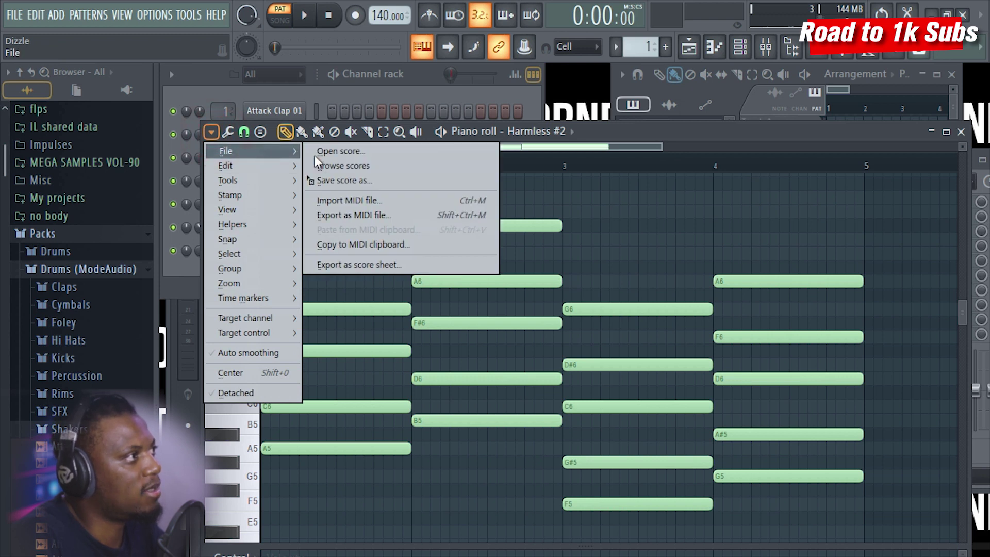
pyautogui.click(360, 181)
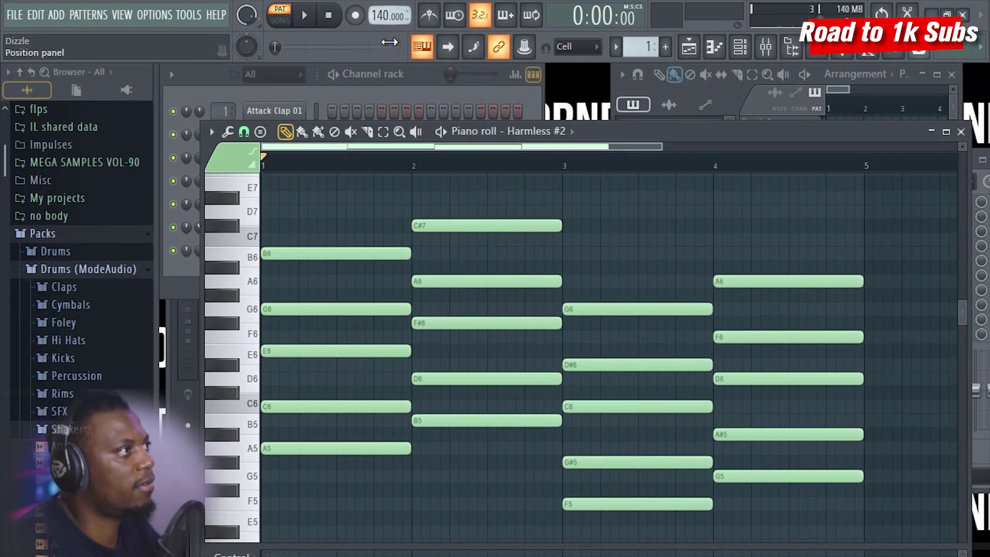
# Collapse the Packs folder in the browser and open the piano roll of the Fruity DX10 channel.
pyautogui.click(410, 89)
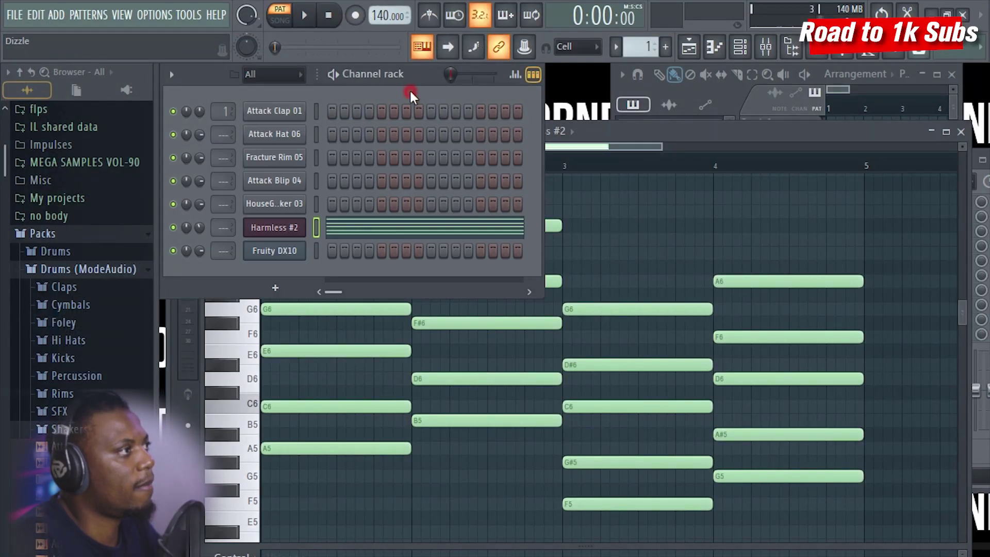
pyautogui.click(68, 231)
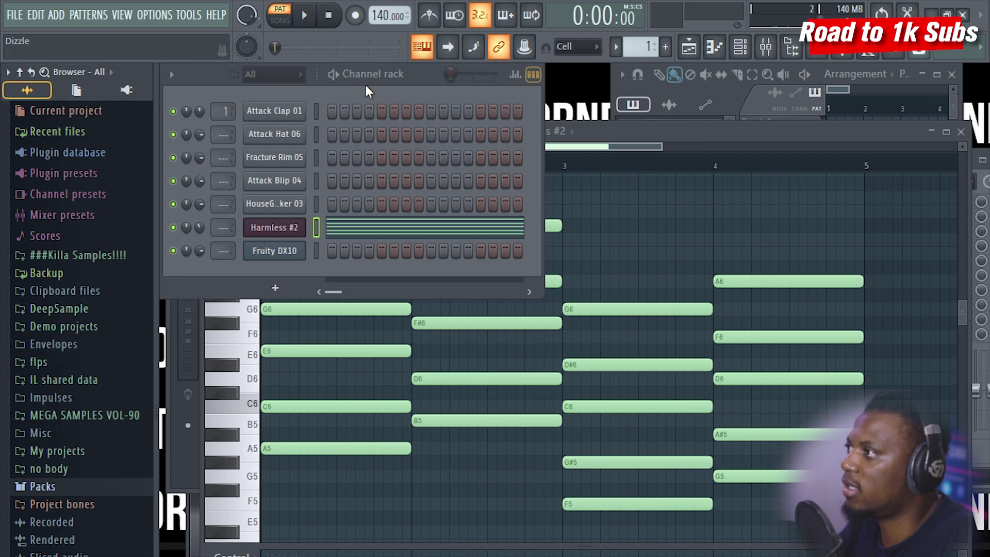
pyautogui.rightClick(285, 252)
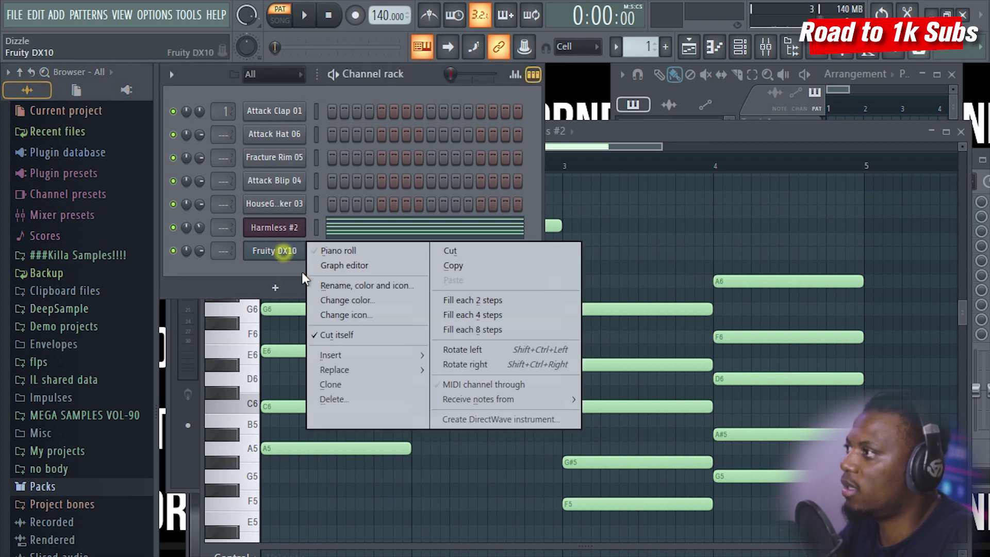
pyautogui.click(344, 250)
# Load the saved XD Chords score onto the Fruity DX10 channel and show it in the piano roll.
pyautogui.click(212, 132)
pyautogui.moveTo(245, 151)
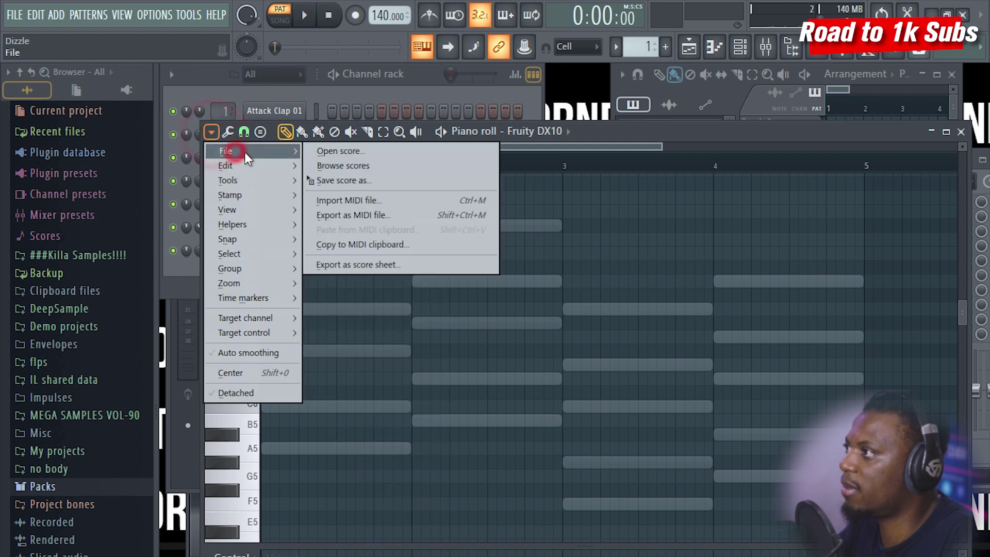
pyautogui.click(373, 166)
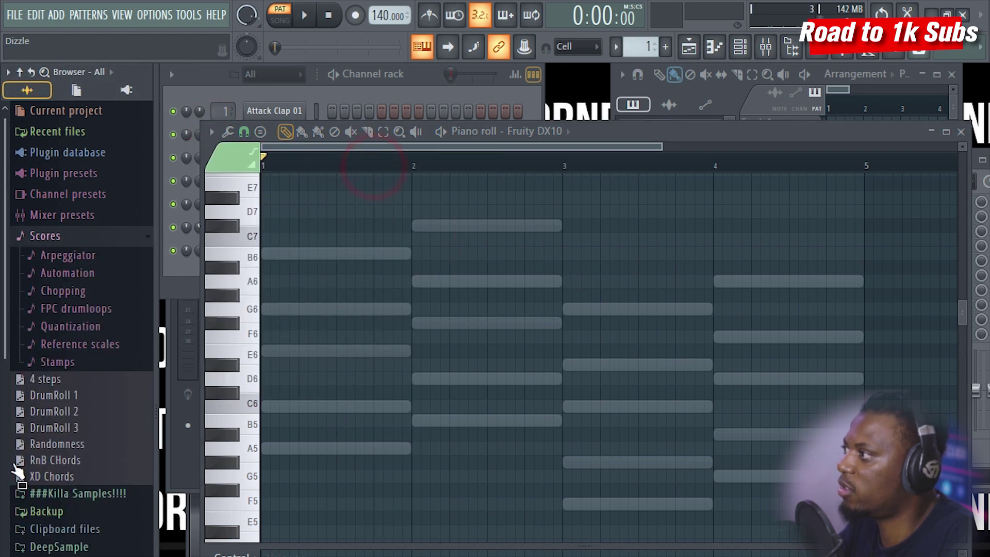
pyautogui.moveTo(48, 476); pyautogui.dragTo(277, 250)
pyautogui.click(417, 80)
pyautogui.click(390, 258)
pyautogui.click(388, 258)
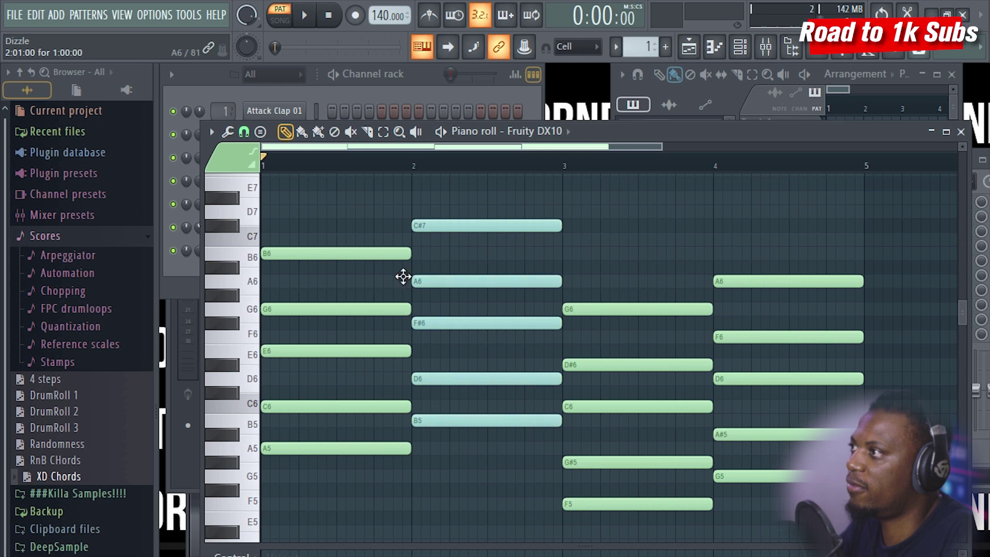
# Collapse the Scores folder in the browser and widen the playlist window until it reaches the channel rack.
pyautogui.click(421, 79)
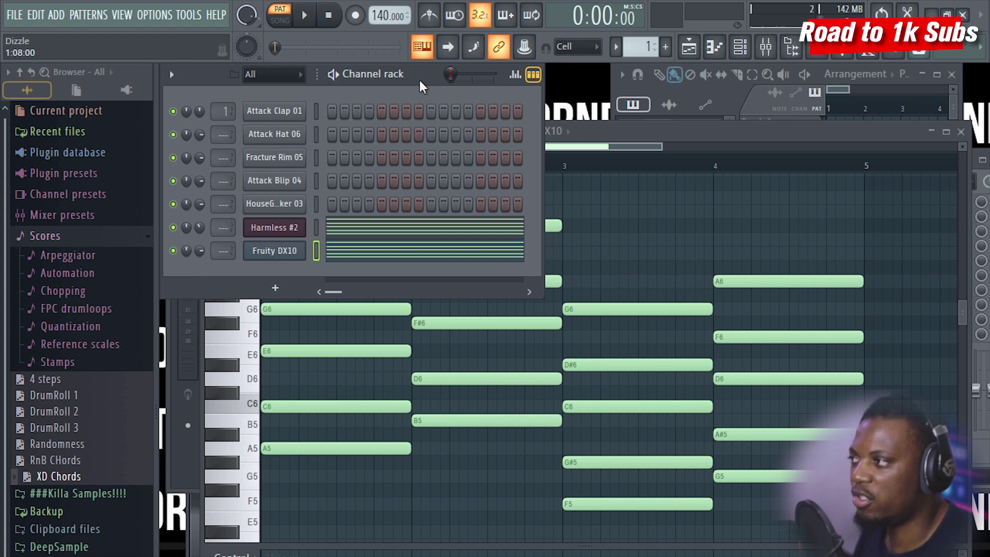
pyautogui.click(49, 236)
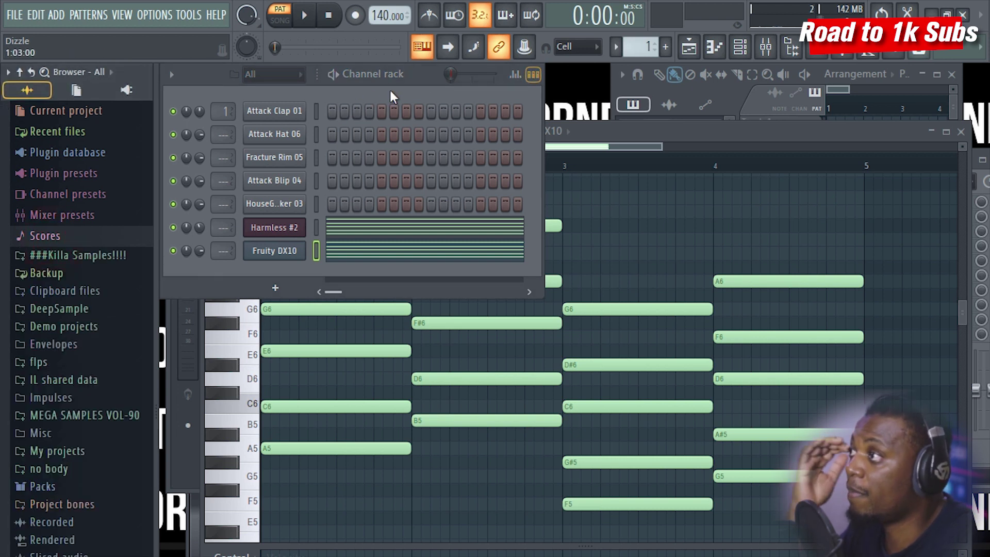
pyautogui.click(419, 84)
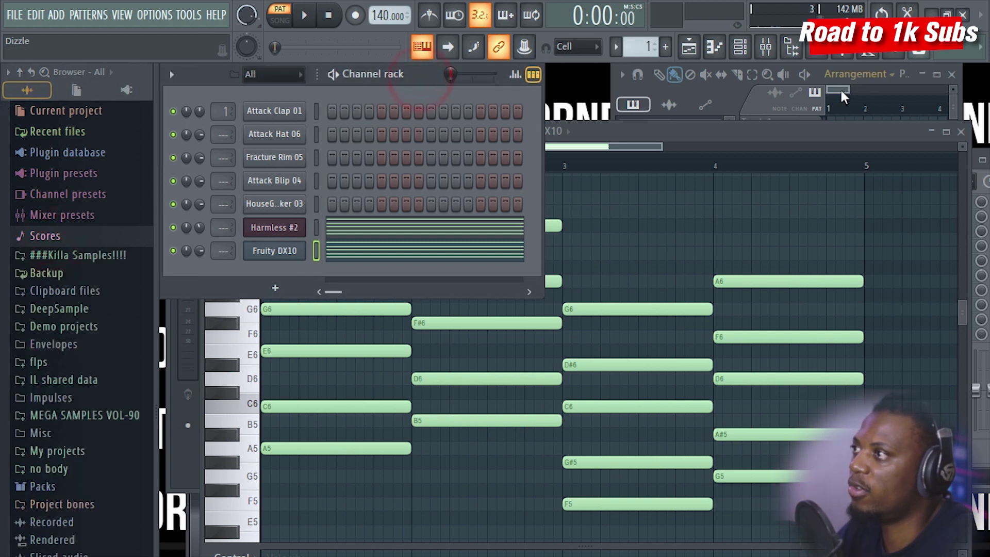
pyautogui.moveTo(610, 85); pyautogui.dragTo(551, 85)
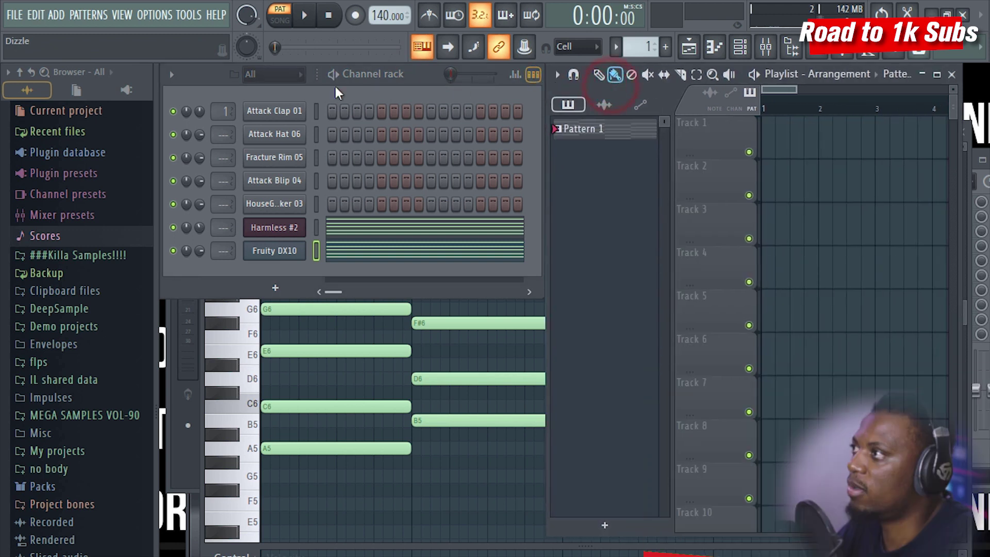
pyautogui.click(418, 82)
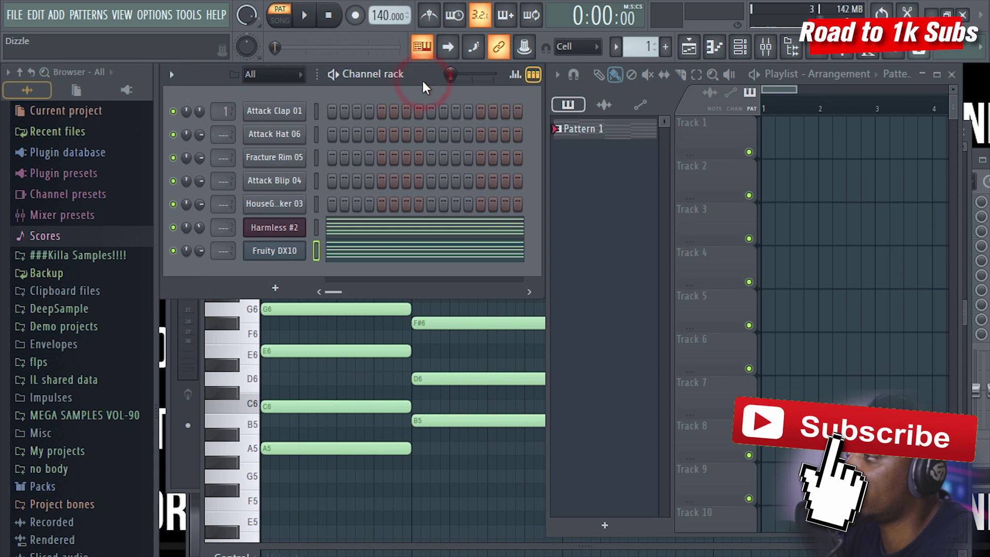
pyautogui.click(210, 86)
# Open the instrument window of the Fruity DX10 channel.
pyautogui.click(270, 252)
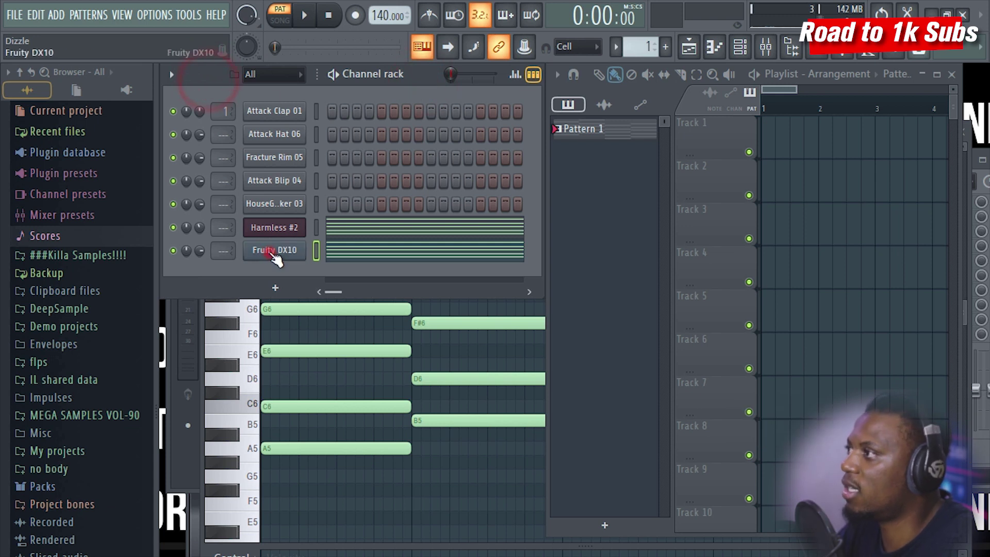
pyautogui.click(272, 234)
pyautogui.click(274, 251)
pyautogui.click(340, 217)
pyautogui.click(350, 218)
pyautogui.click(356, 217)
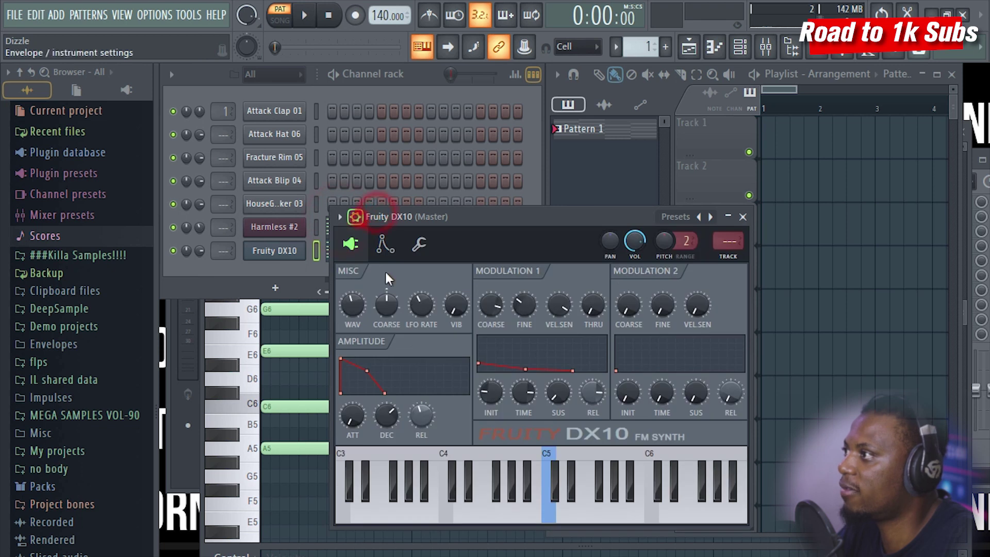
pyautogui.click(339, 217)
pyautogui.click(454, 214)
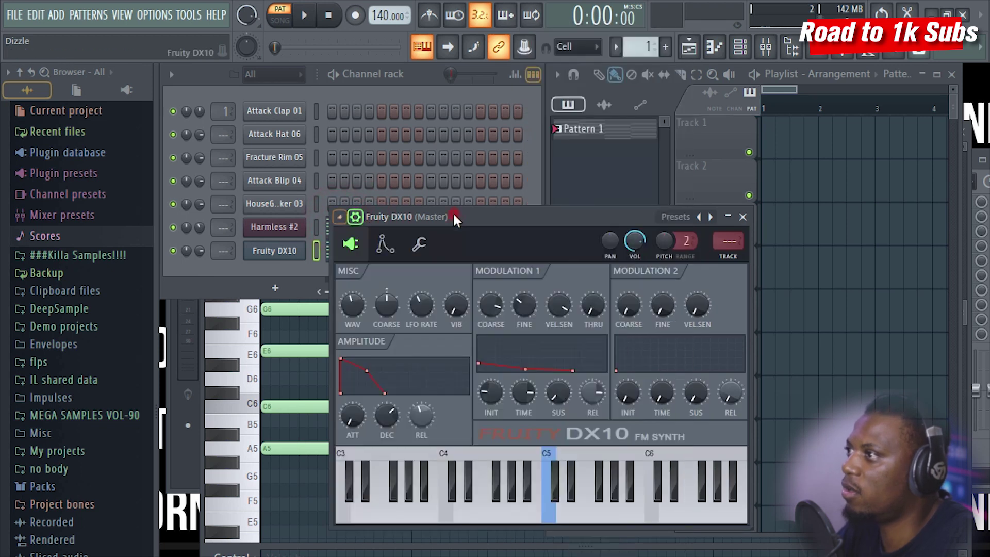
# Load the Log Drum preset in Fruity DX10 and move its window up, clear of the channel names.
pyautogui.click(688, 218)
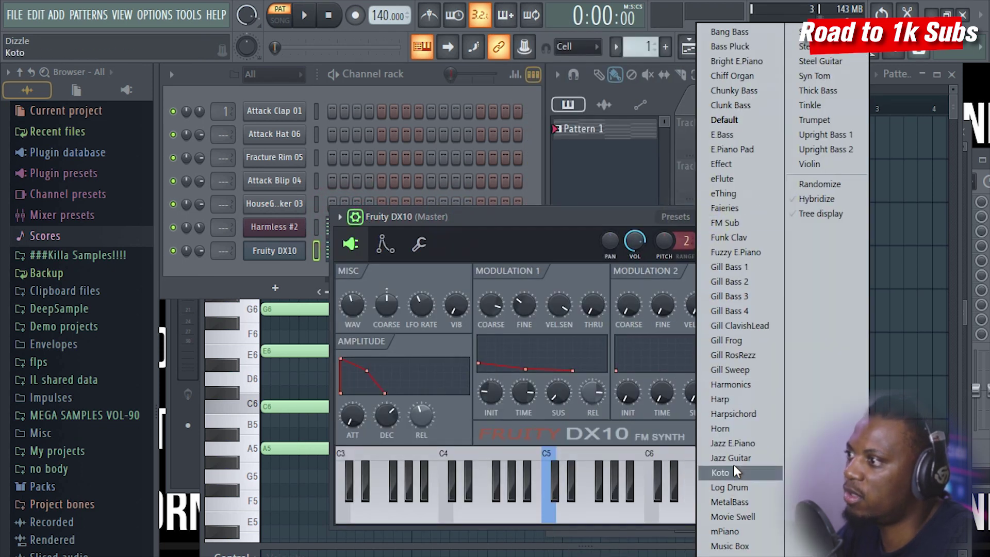
pyautogui.click(730, 488)
pyautogui.moveTo(476, 209); pyautogui.dragTo(532, 175)
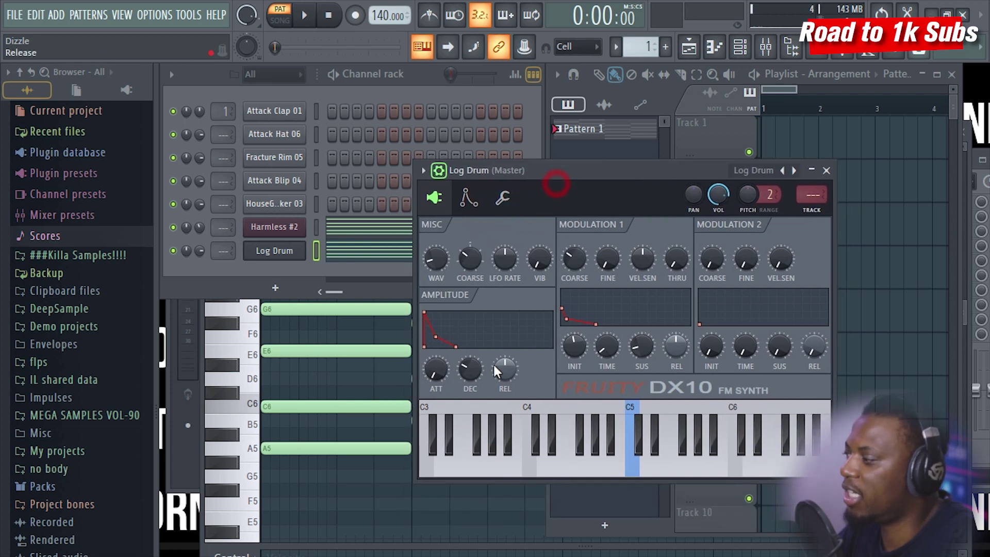
# Raise the amplitude decay and the WAV amount of the Log Drum sound.
pyautogui.moveTo(474, 372)
pyautogui.mouseDown()
pyautogui.moveTo(475, 363)
pyautogui.moveTo(474, 372)
pyautogui.mouseUp()
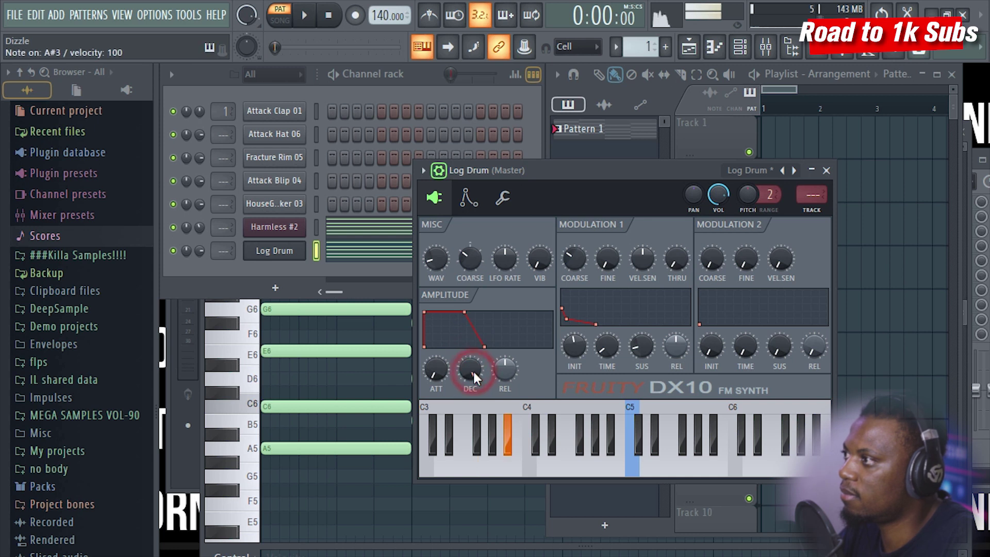
pyautogui.moveTo(438, 260); pyautogui.dragTo(469, 261)
pyautogui.click(467, 260)
pyautogui.moveTo(468, 260); pyautogui.dragTo(430, 267)
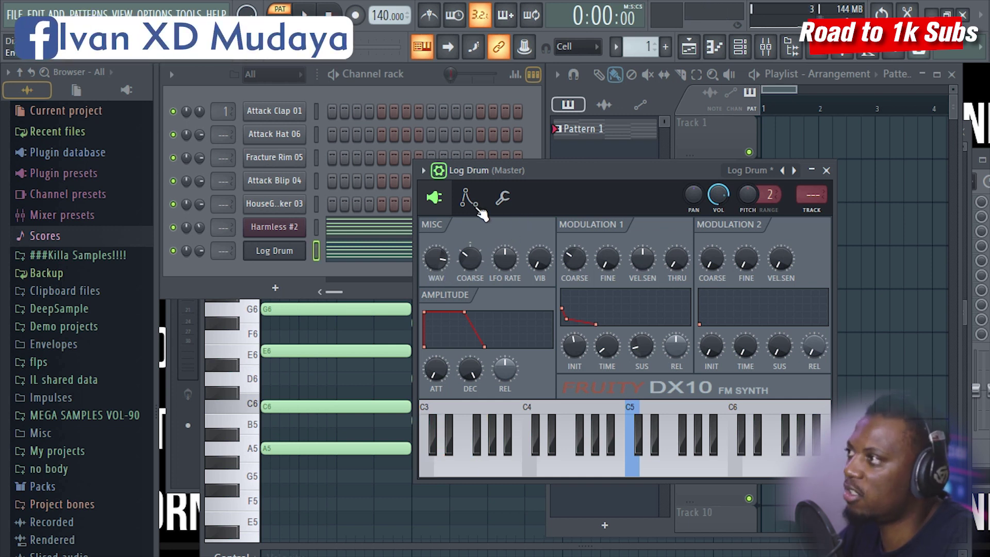
# Save the edited Log Drum sound as a preset named XD LOG.
pyautogui.click(547, 175)
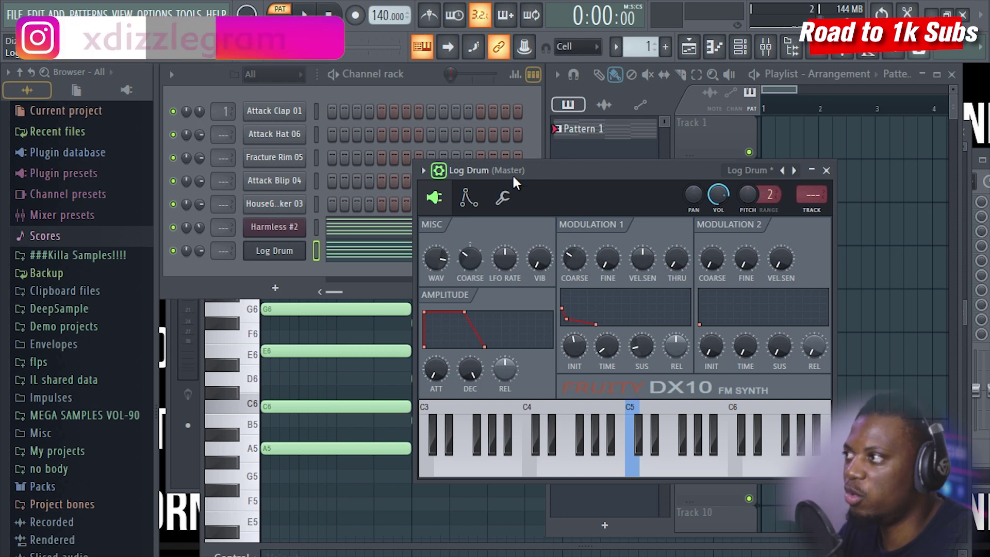
pyautogui.click(533, 172)
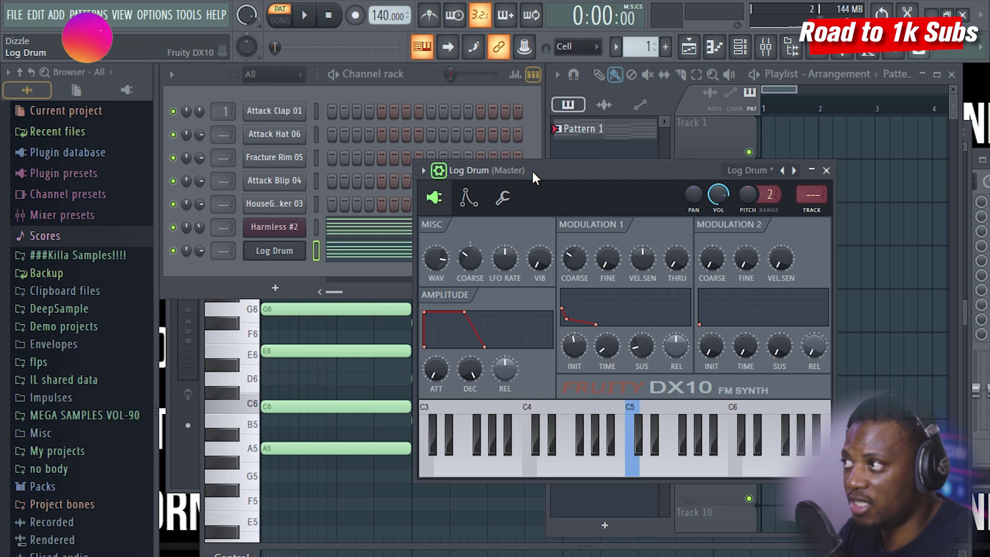
pyautogui.click(543, 169)
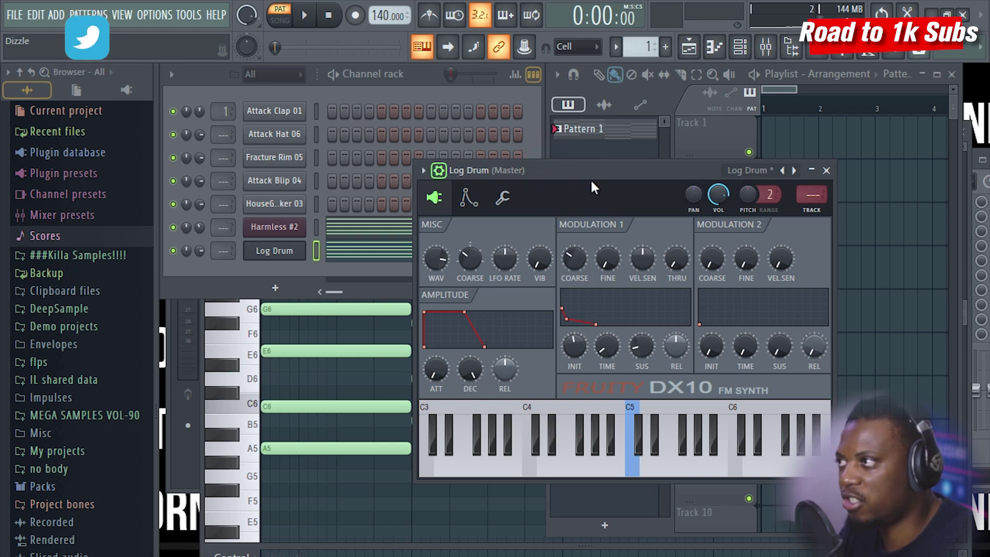
pyautogui.click(421, 172)
pyautogui.click(477, 242)
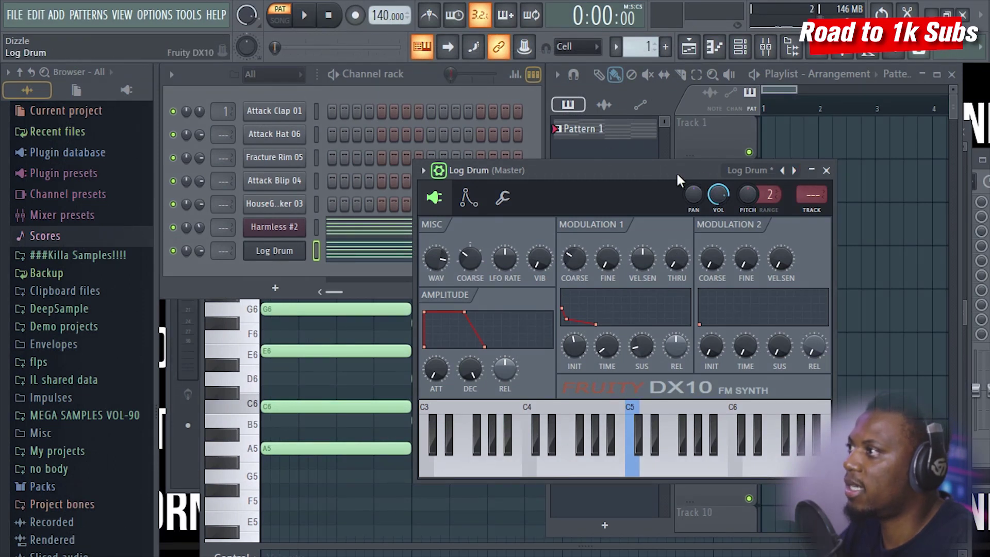
# Switch to the MetalBass preset, reload the saved XD LOG preset and move the instrument window beside the channel rack.
pyautogui.click(794, 170)
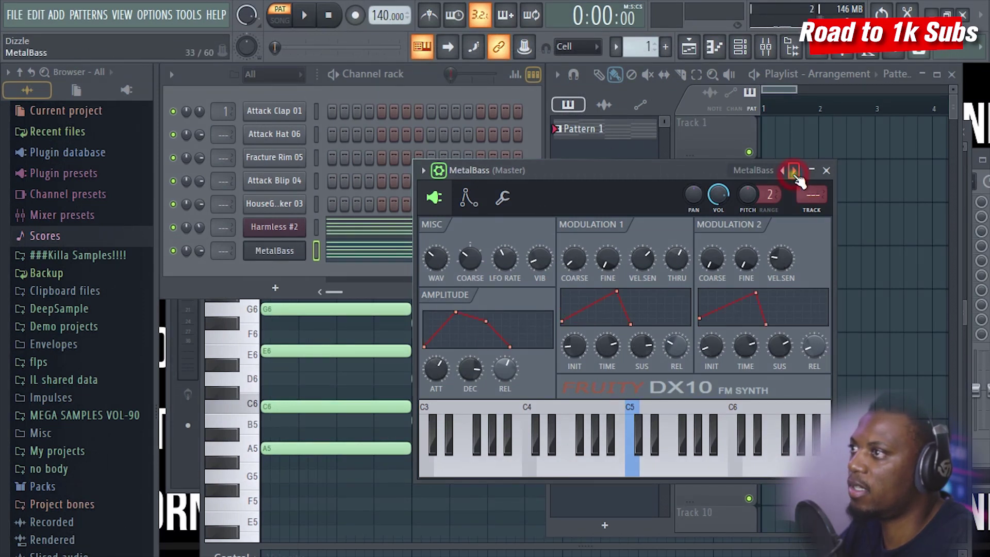
pyautogui.rightClick(794, 170)
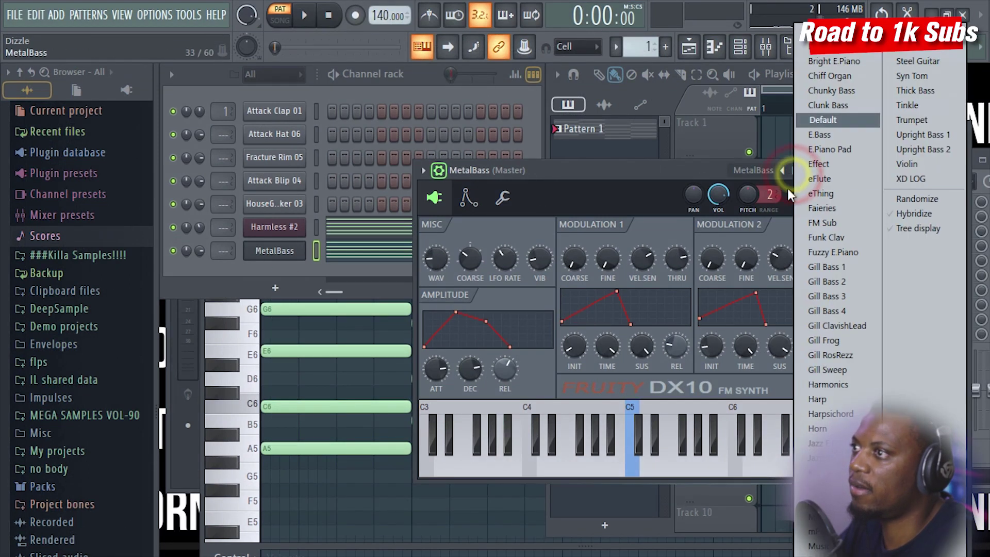
pyautogui.click(915, 177)
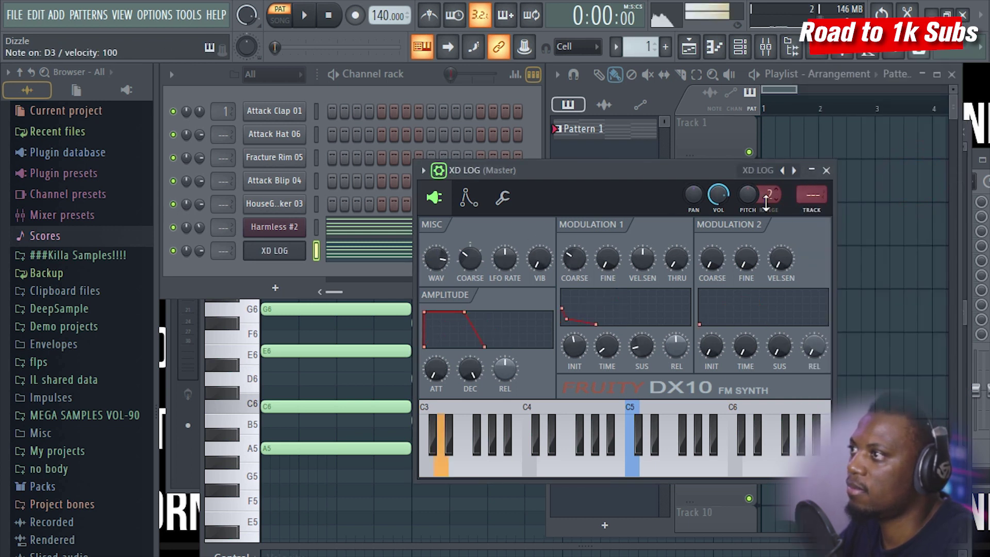
pyautogui.click(700, 172)
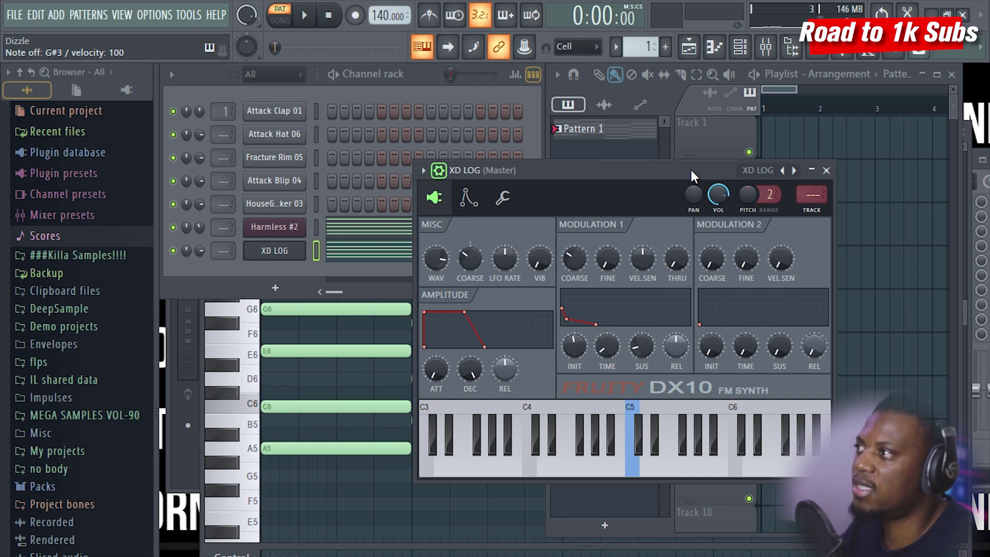
pyautogui.moveTo(654, 172); pyautogui.dragTo(781, 72)
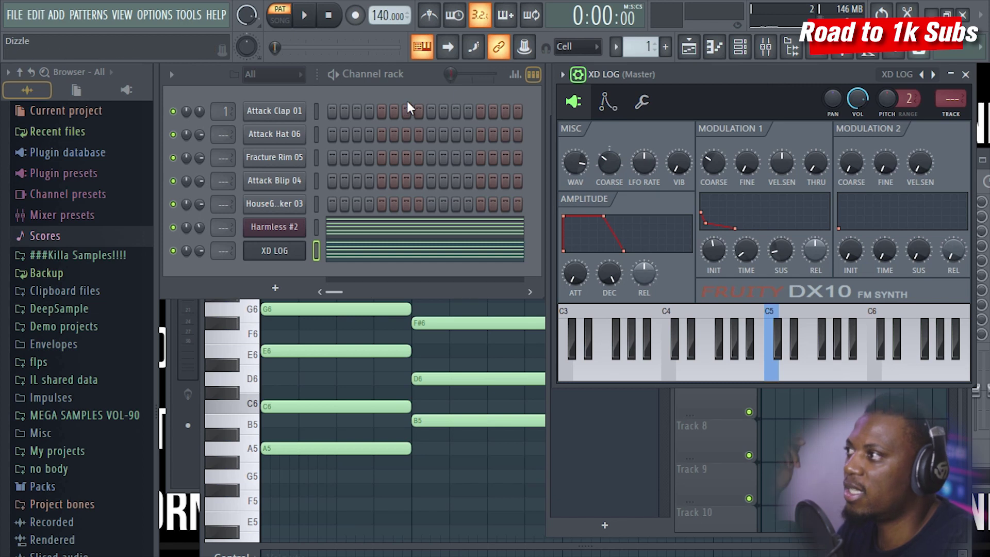
pyautogui.click(411, 80)
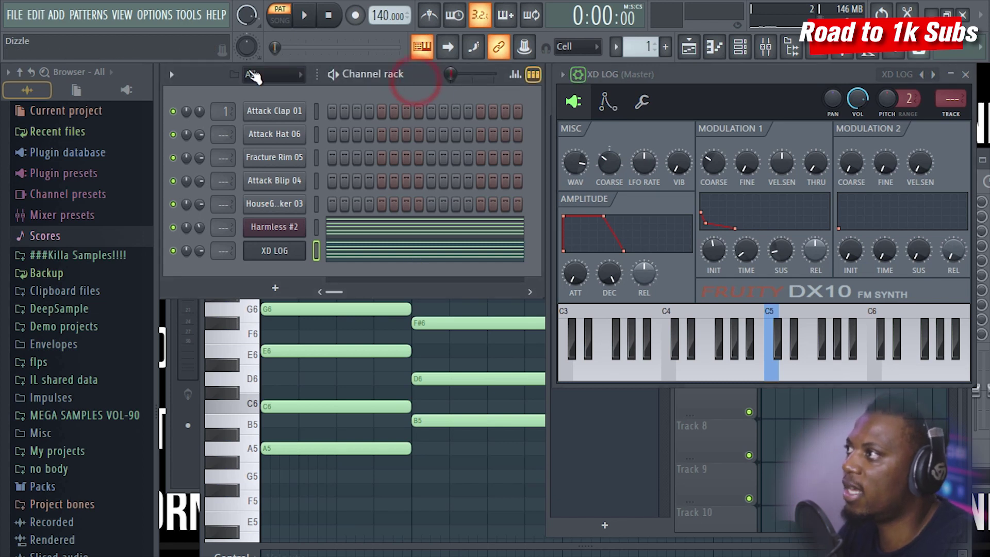
pyautogui.click(172, 75)
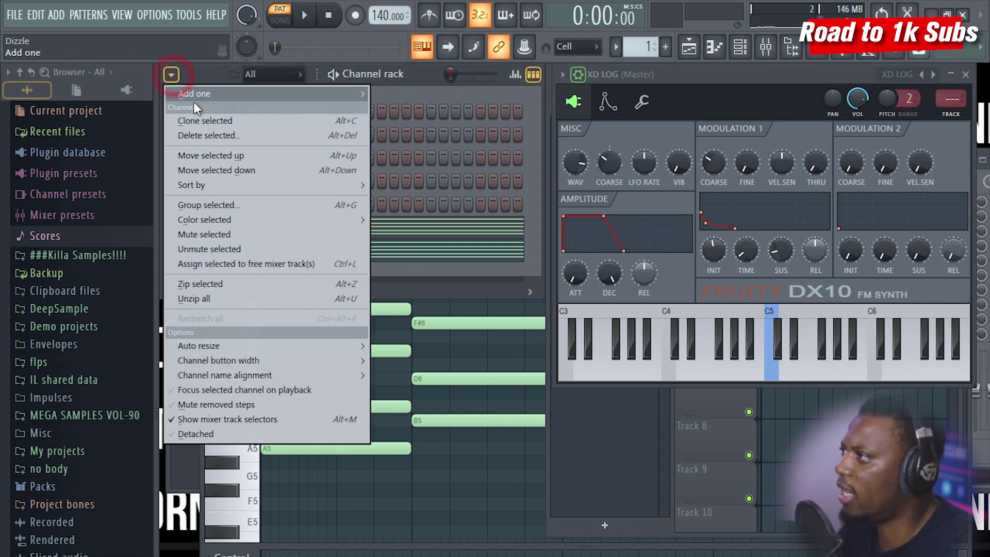
pyautogui.moveTo(211, 102)
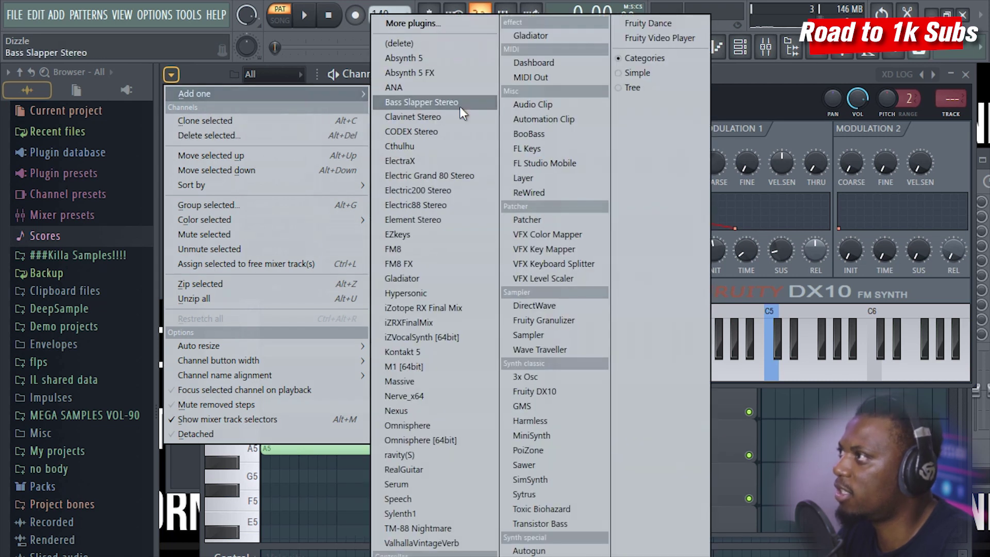
pyautogui.click(202, 70)
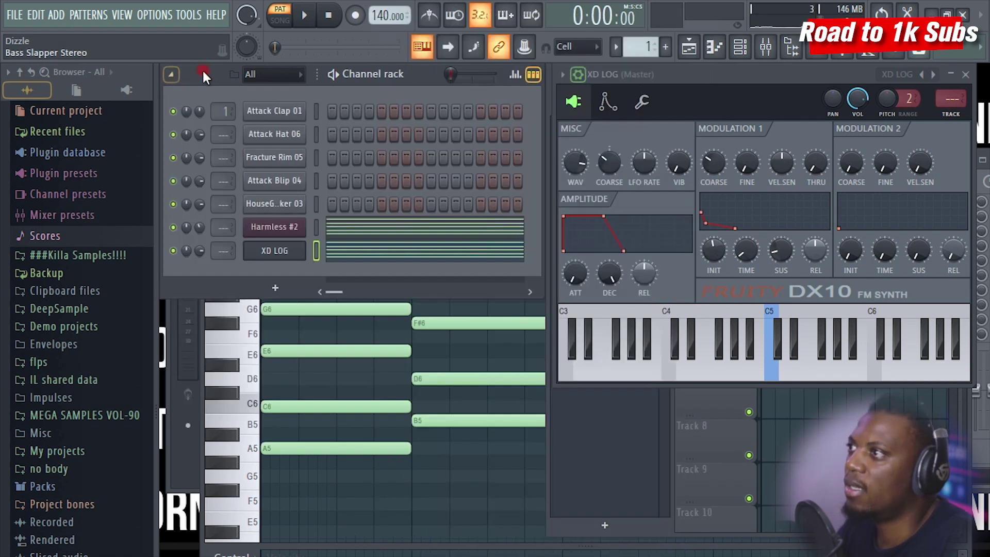
# Bring up the playlist and the mixer, and rearrange the workspace by narrowing the browser and moving the mixer lower.
pyautogui.click(689, 47)
pyautogui.click(766, 48)
pyautogui.click(219, 230)
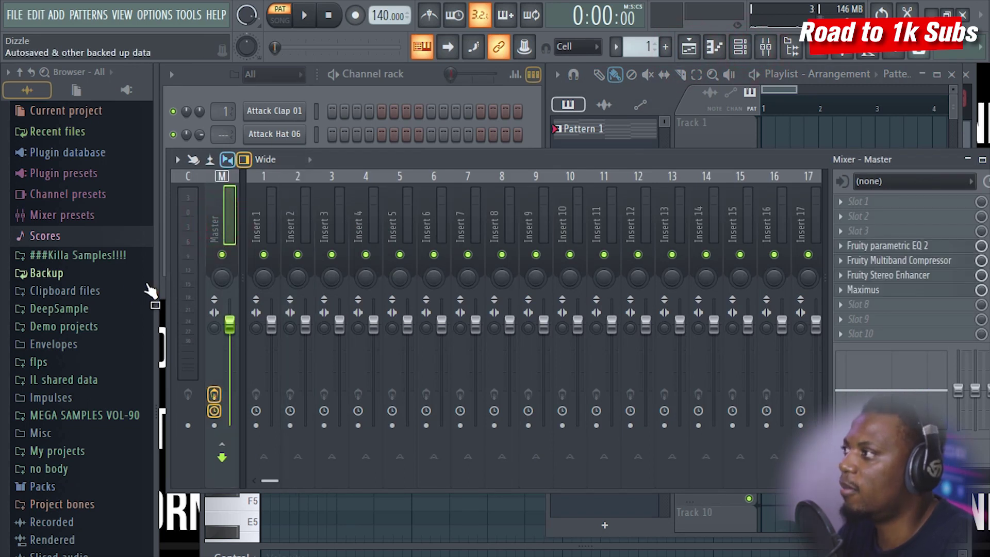
pyautogui.moveTo(155, 286); pyautogui.dragTo(141, 283)
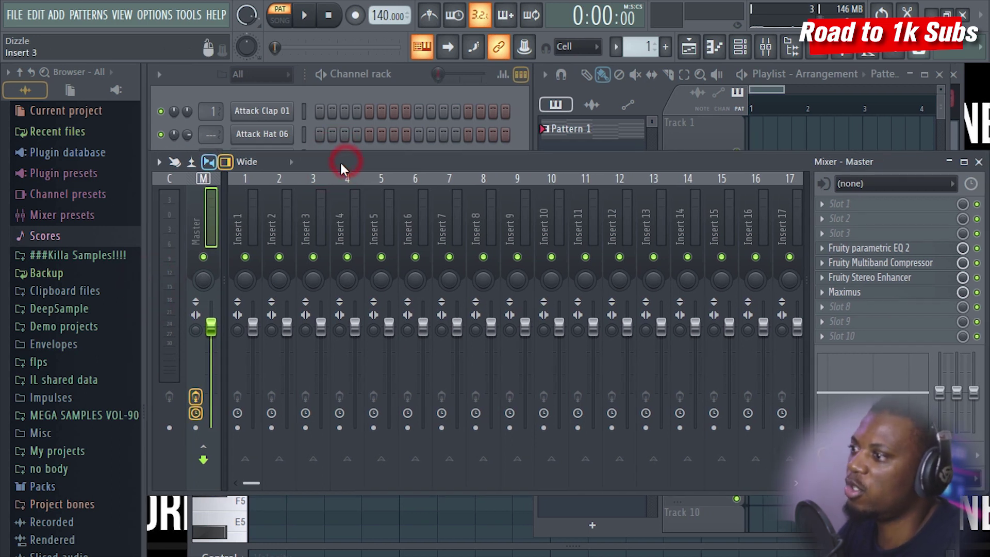
pyautogui.moveTo(340, 161); pyautogui.dragTo(336, 203)
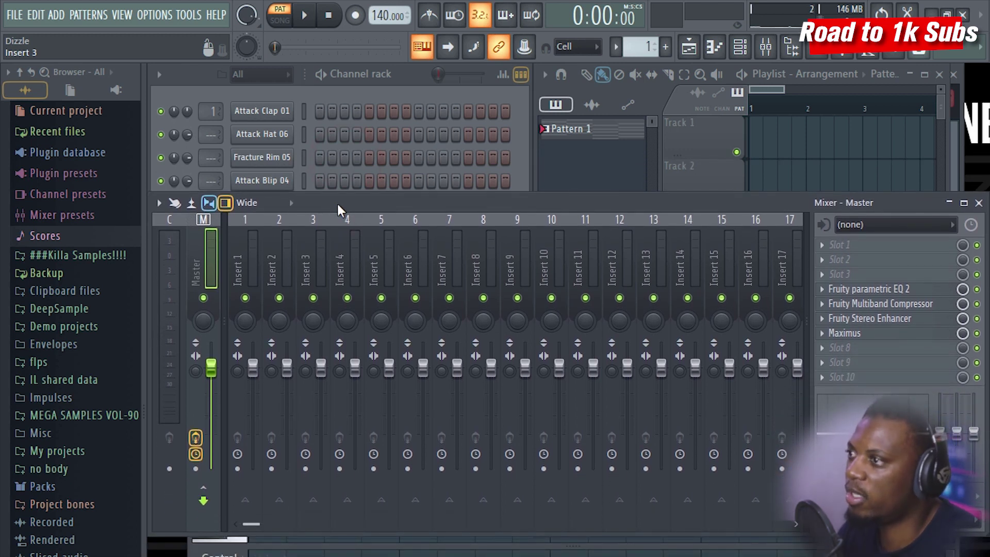